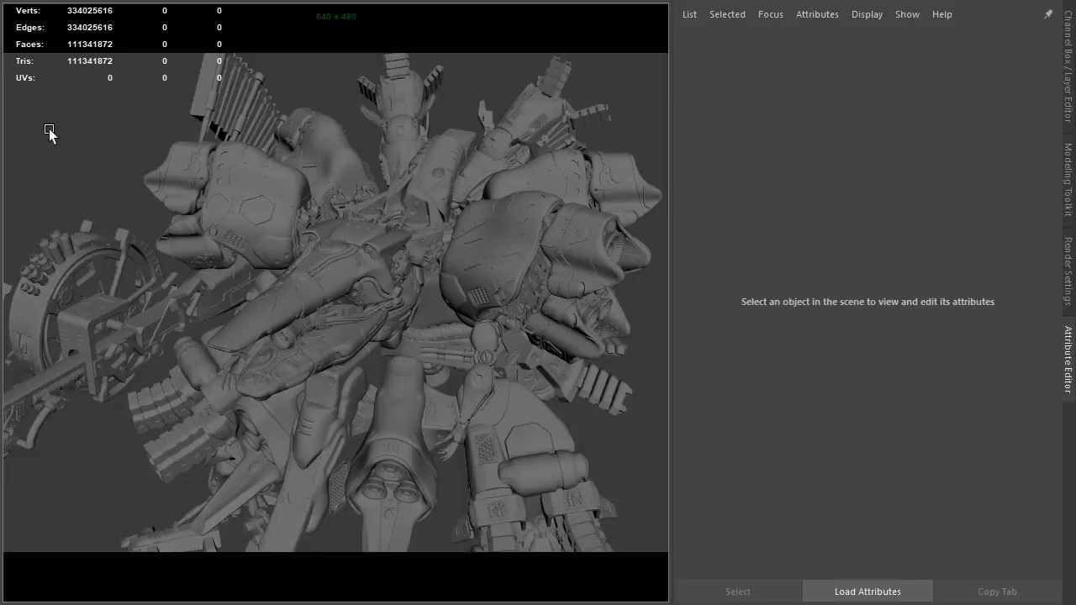
Create an Arnold skydome light and set its exposure to 2
key("ctrl+f")
type("sky")
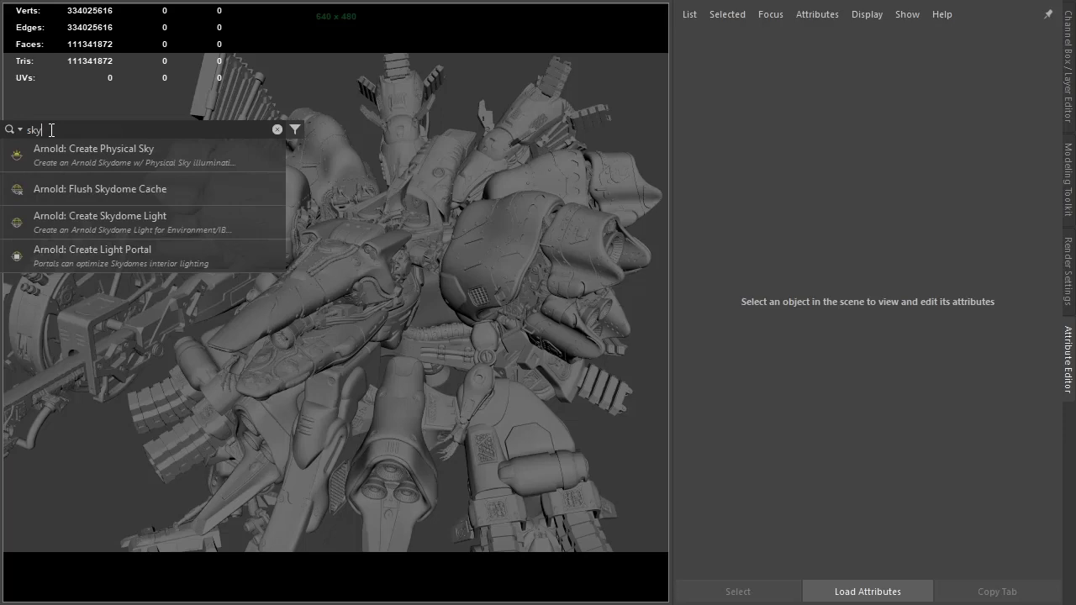
left_click(60, 217)
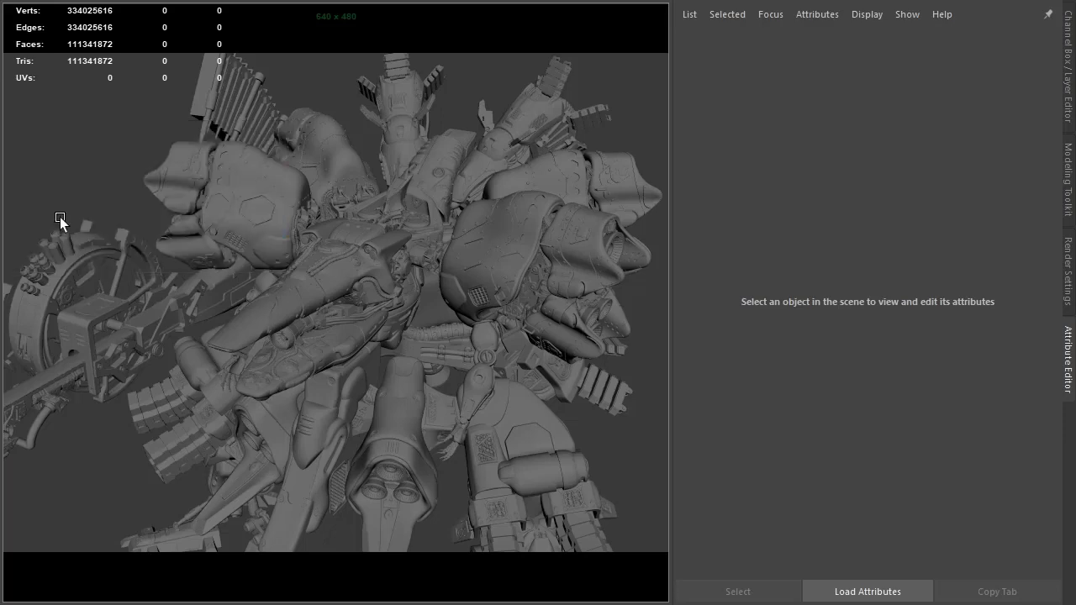
left_click(832, 45)
left_click(840, 356)
type("2")
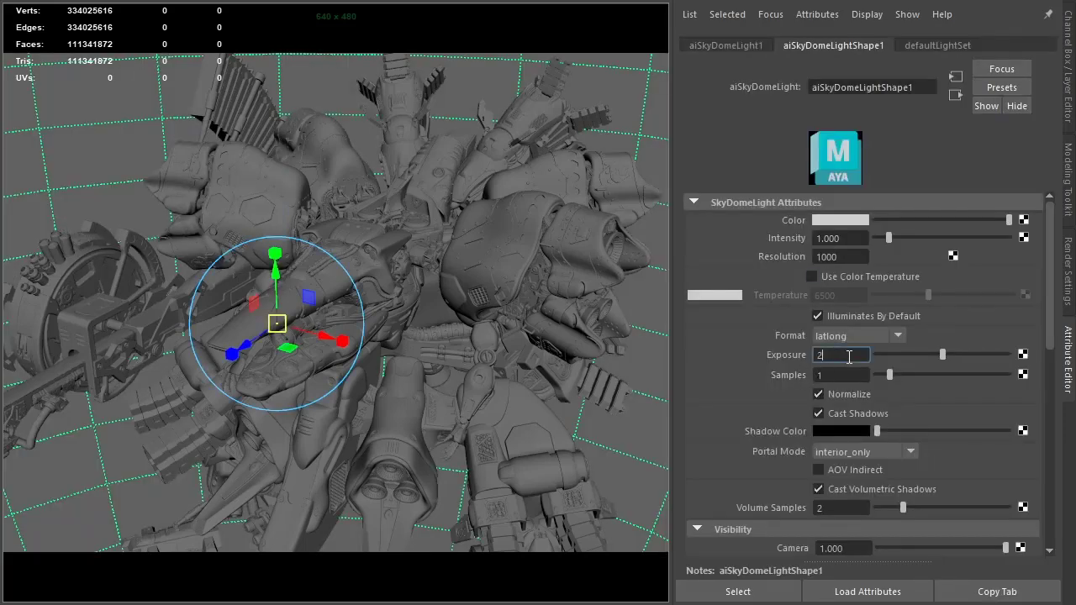
key("Return")
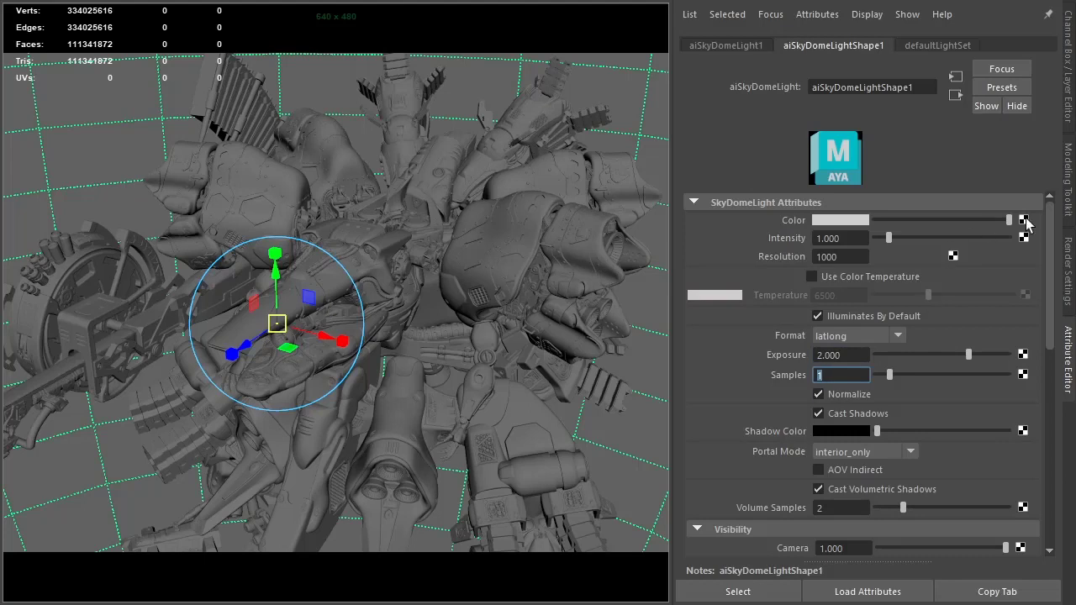
Drive the skydome colour with an aiPhysicalSky at elevation 80 and azimuth -90
left_click(1025, 221)
left_click(395, 278)
type("p")
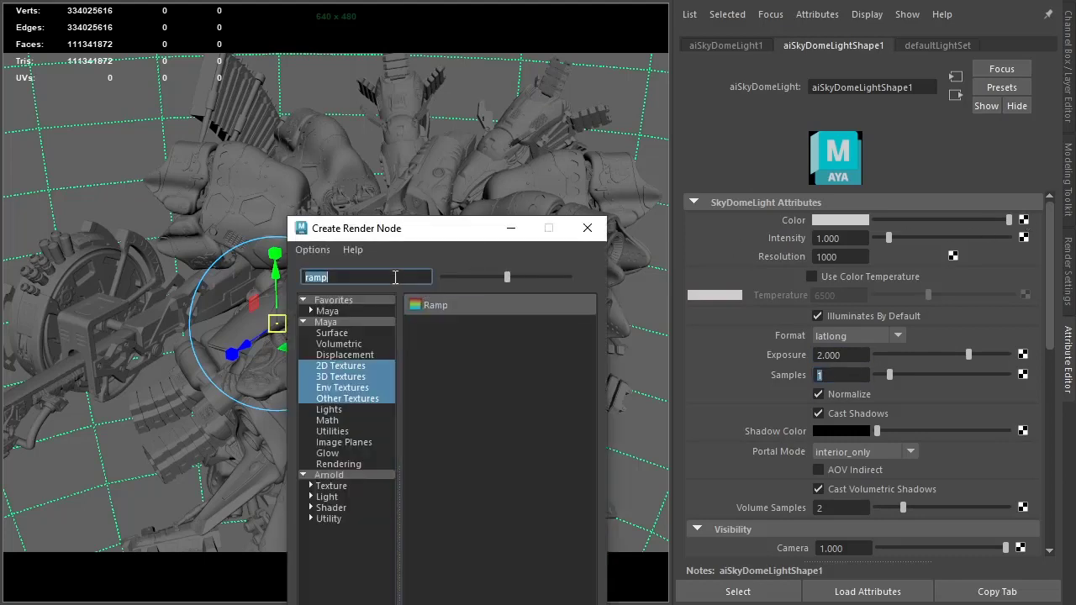
type("hys")
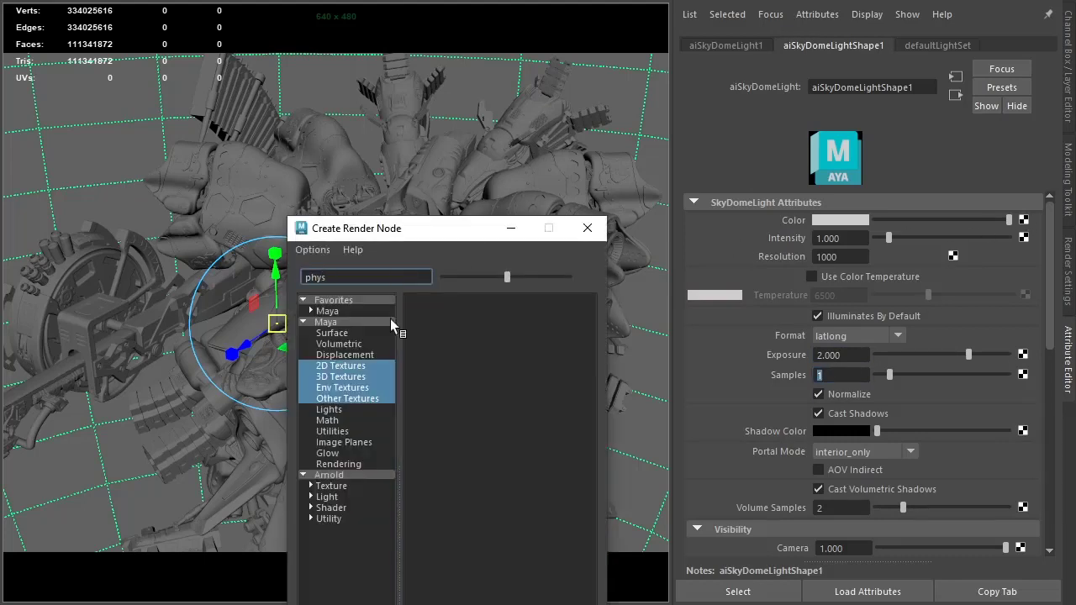
left_click(328, 475)
left_click(481, 300)
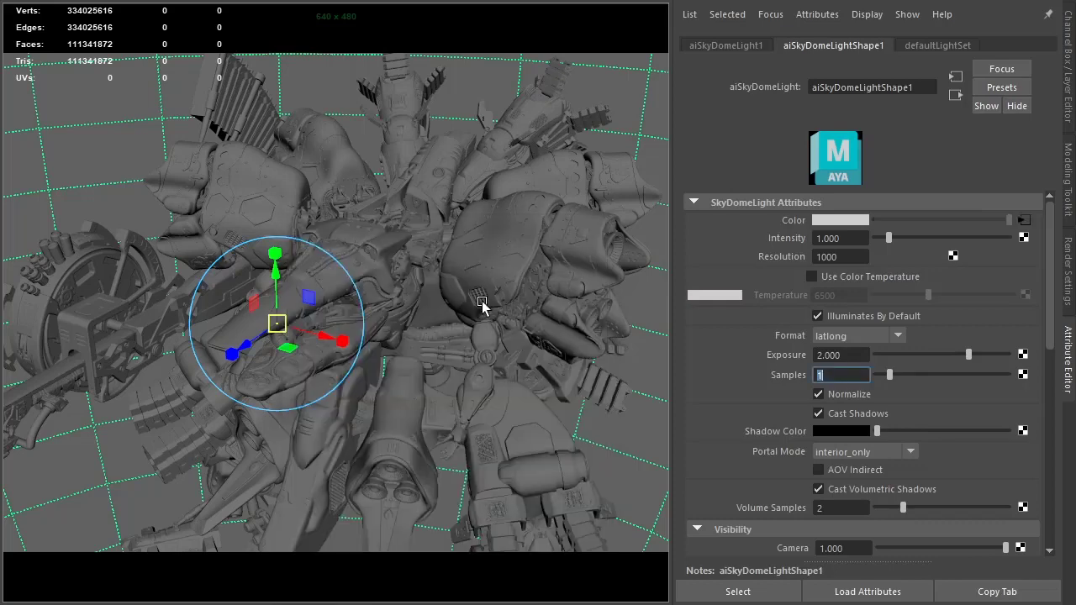
left_click(840, 256)
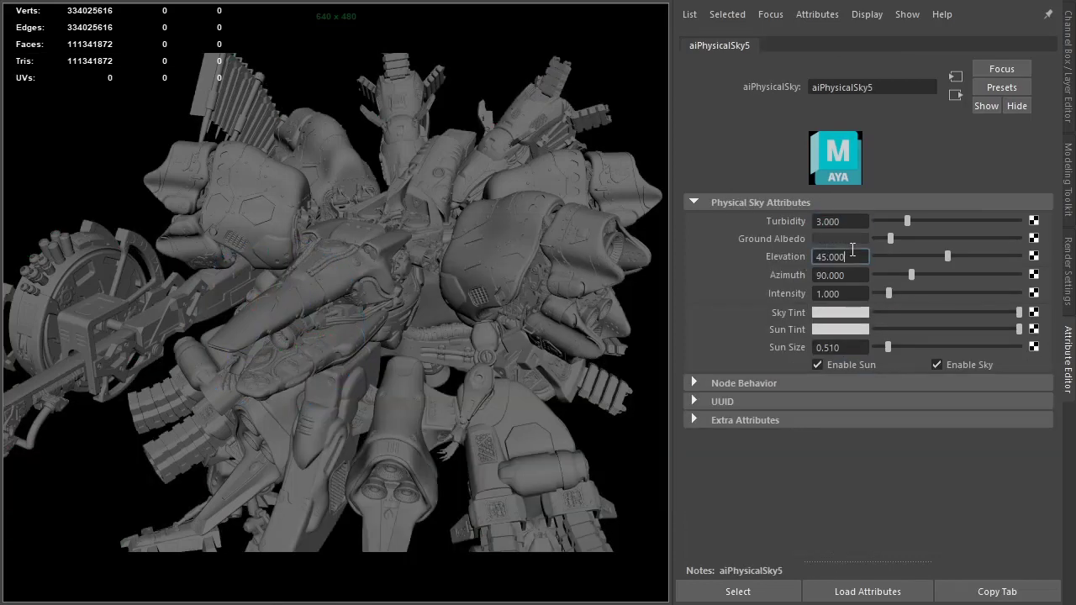
type("80")
key("Return")
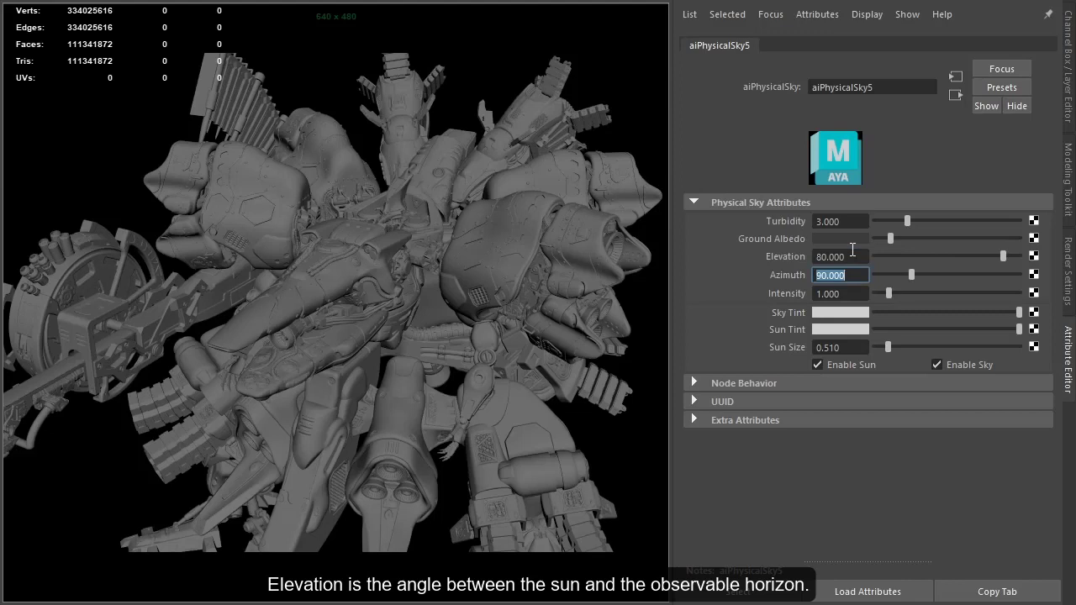
type("-9")
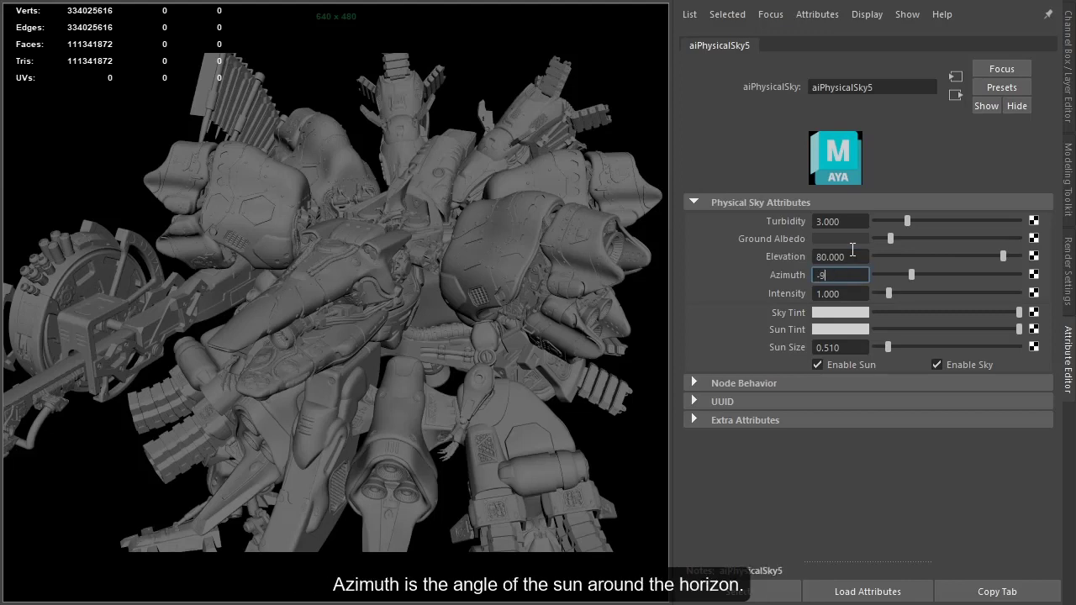
type("0.000")
key("Return")
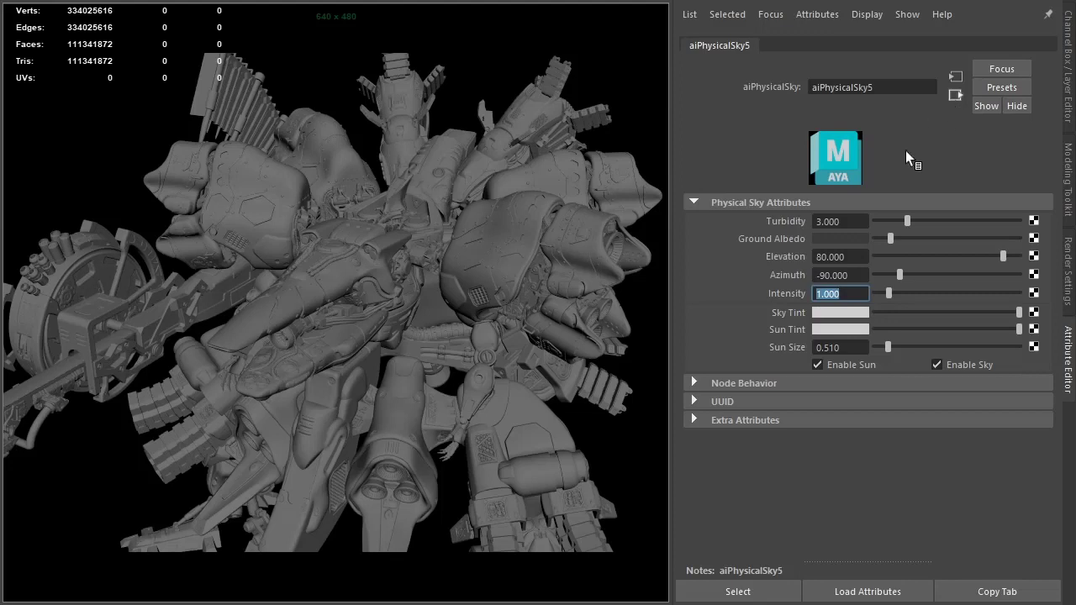
Set the skydome's sky radius to 0 and deselect everything
left_click(955, 94)
scroll(750, 349, "down", 5)
left_click(733, 491)
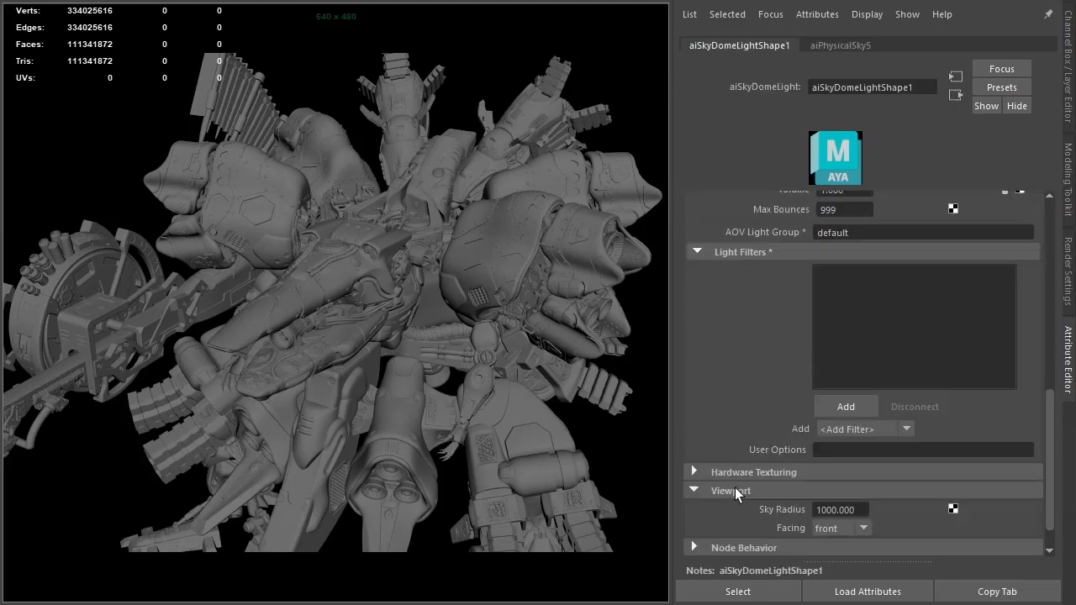
left_click(840, 510)
double_click(841, 509)
type("0")
key("Return")
left_click(639, 435)
Switch the viewport renderer to Arnold and set the skydome's camera visibility to 0
key("space")
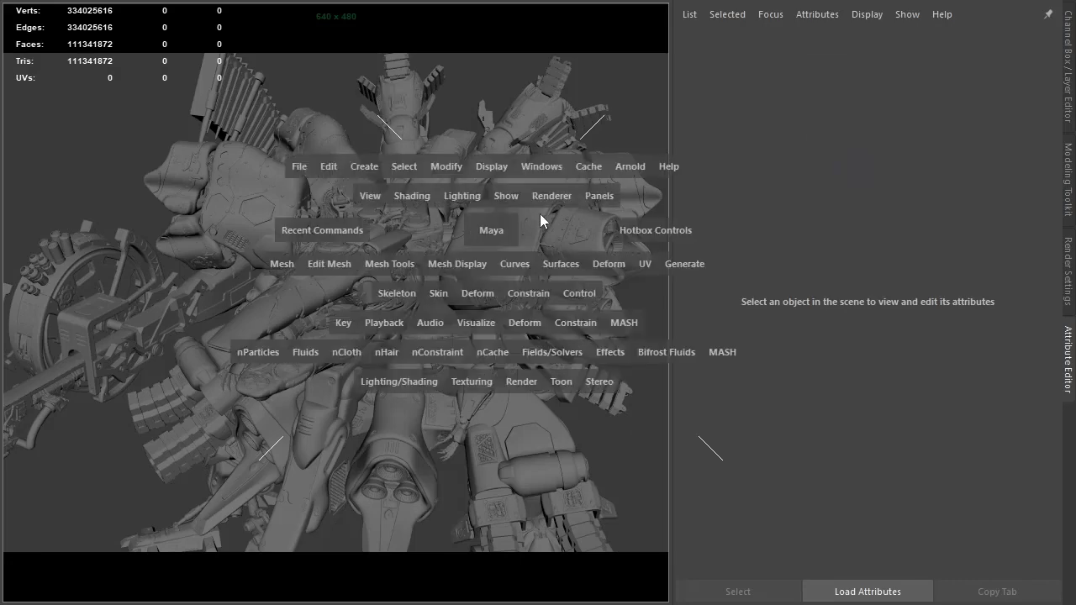
left_click_drag(551, 195, 573, 243)
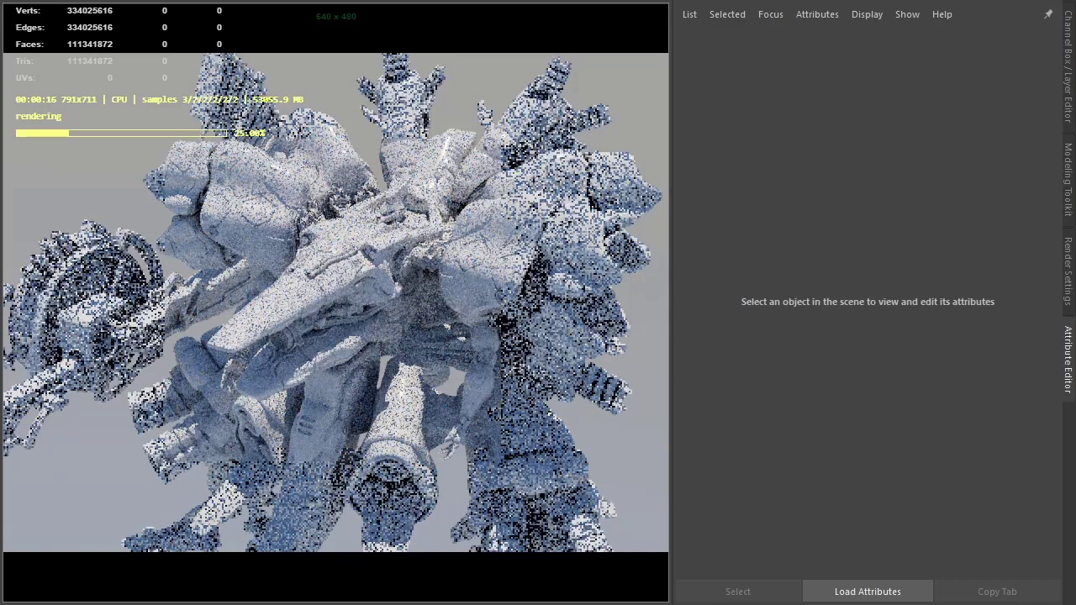
double_click(849, 447)
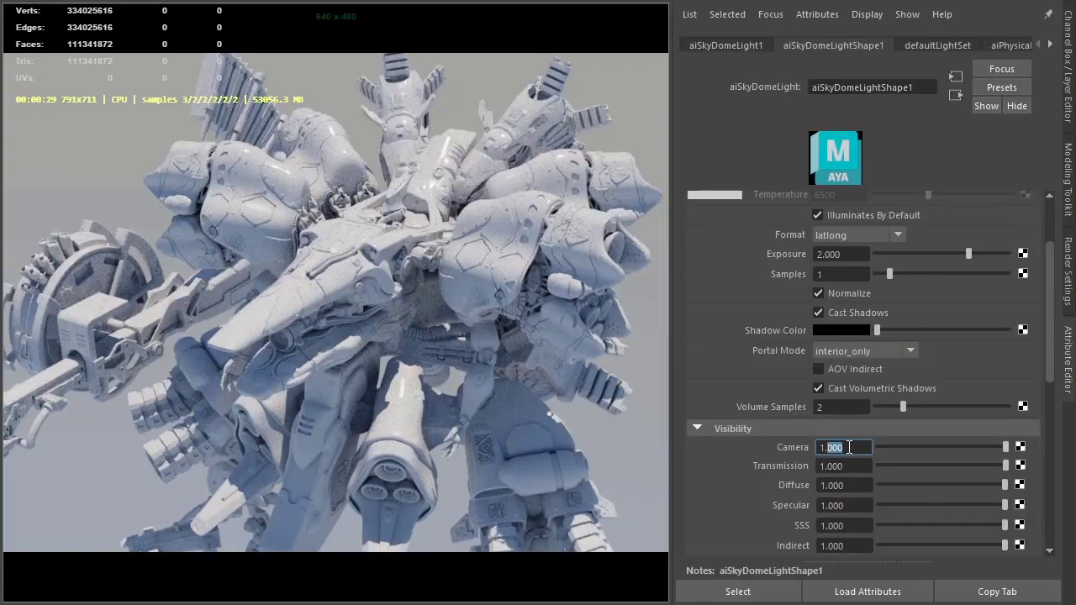
type("0")
key("Return")
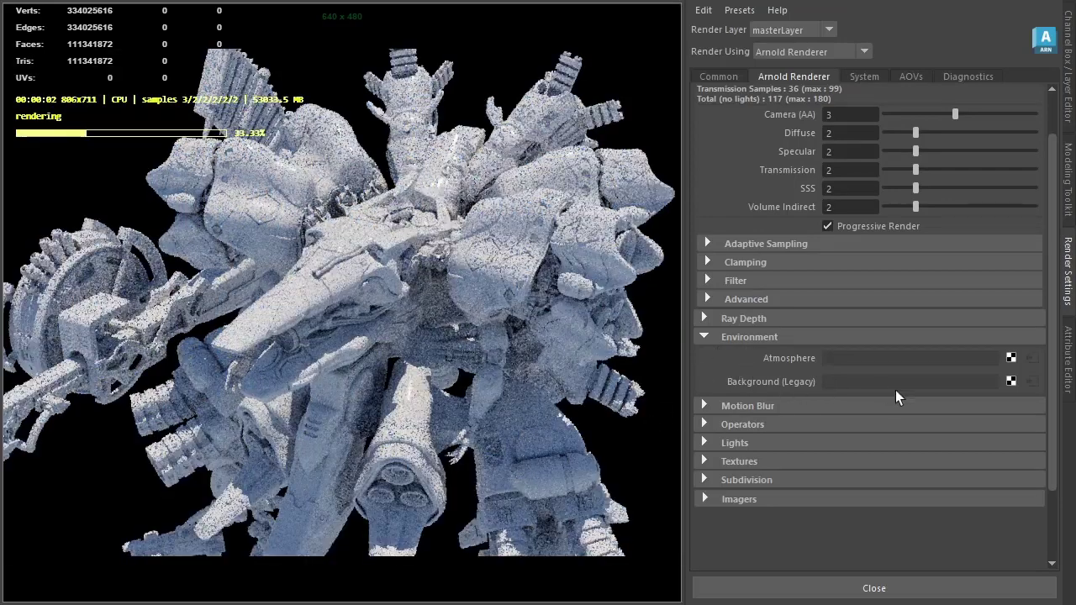
Make the environment background a ray switch with a white camera ray colour
left_click(1010, 380)
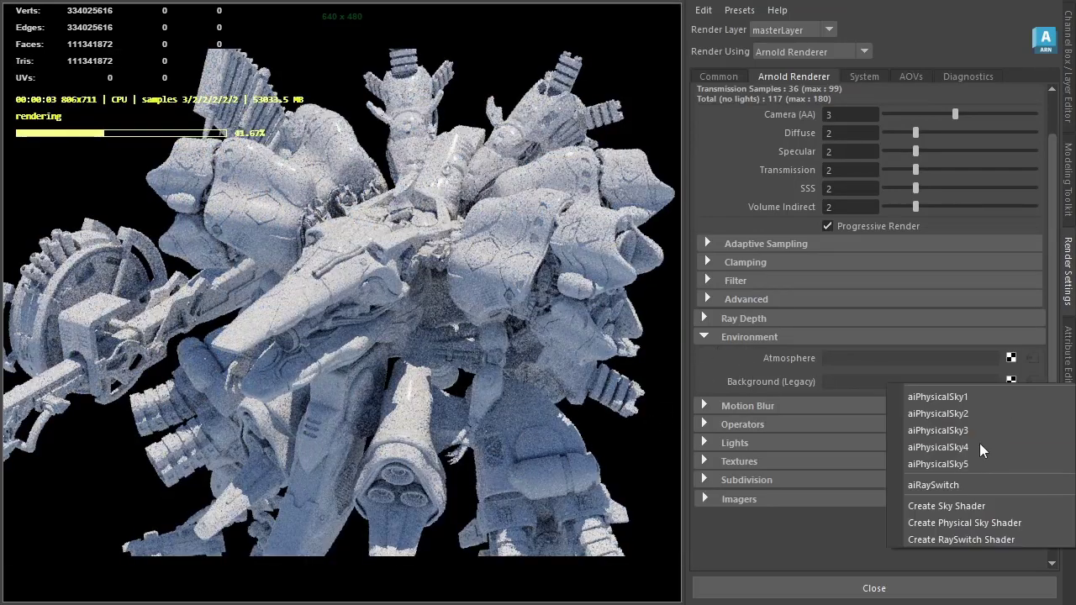
left_click(961, 539)
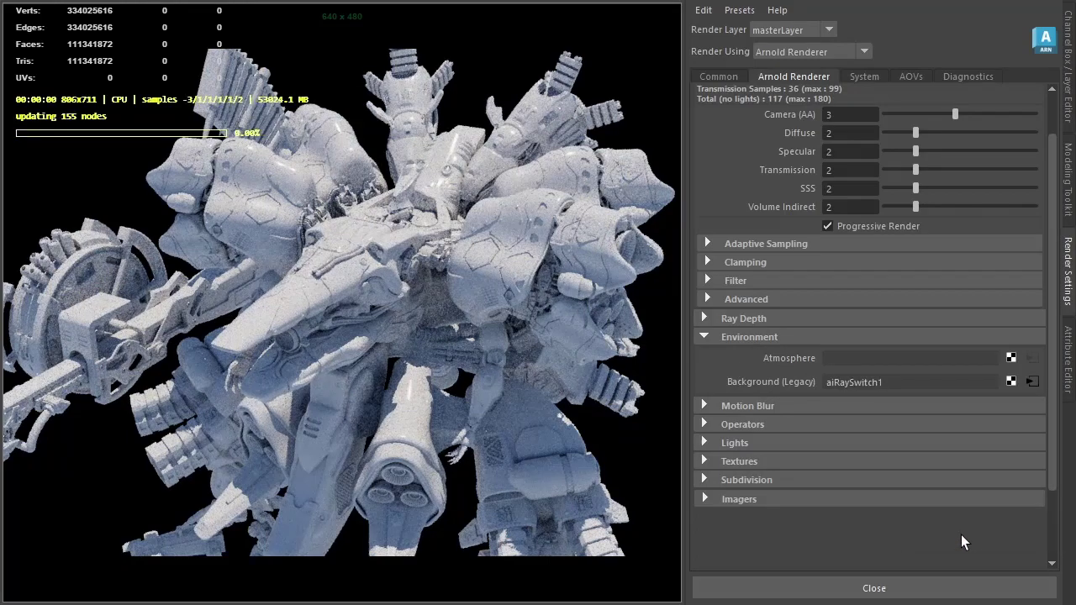
left_click(1033, 383)
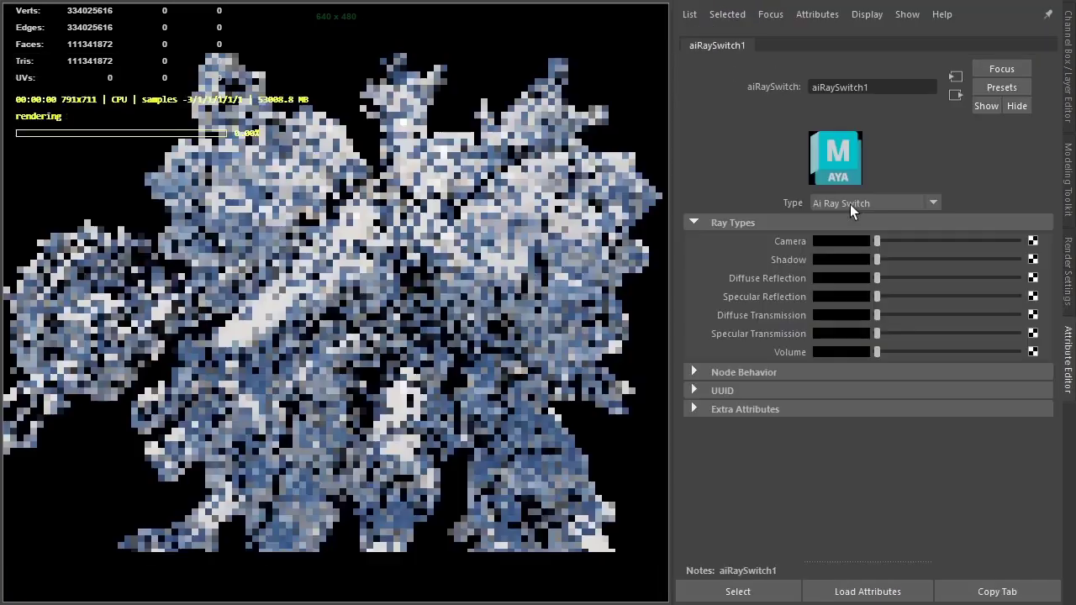
left_click_drag(878, 241, 1018, 242)
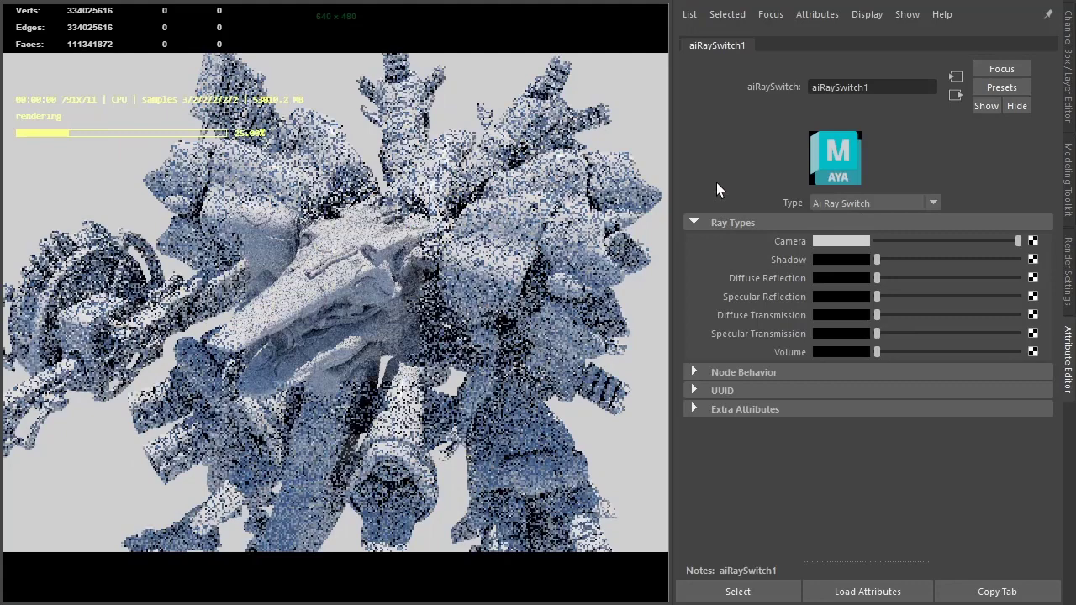
left_click_drag(653, 343, 664, 343)
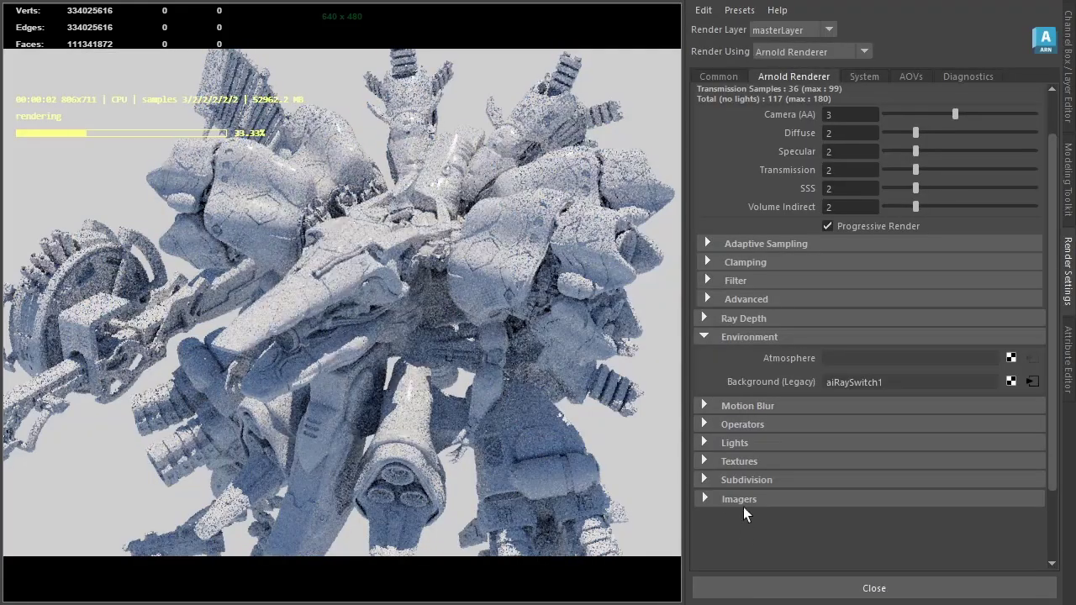
Add Denoiser Oidn and Lens Effects imagers, giving the lens effects a vignetting of 6
left_click(739, 498)
left_click(743, 442)
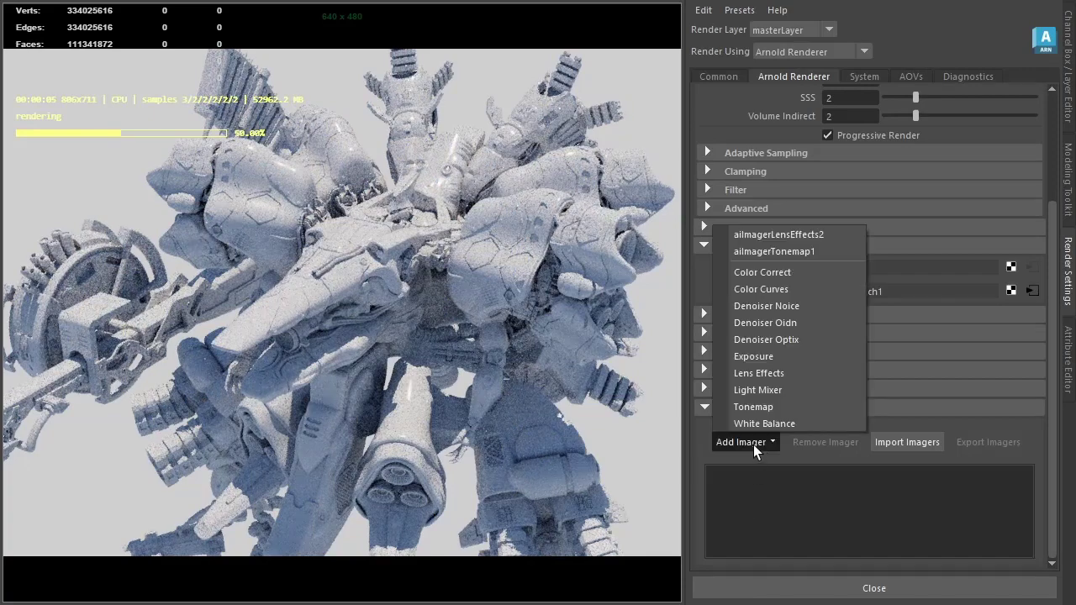
left_click(771, 321)
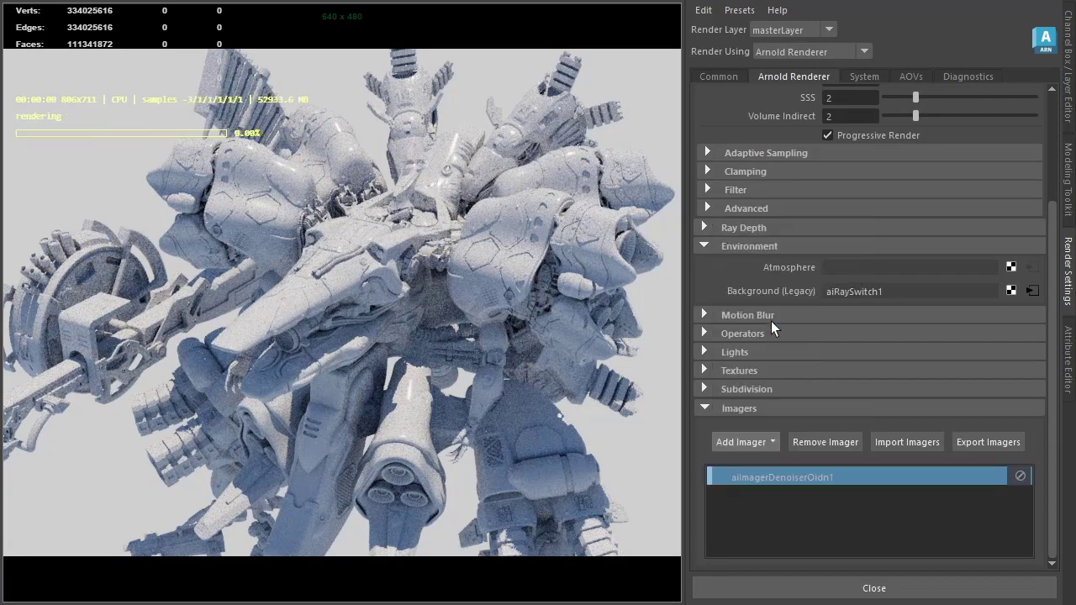
left_click(757, 439)
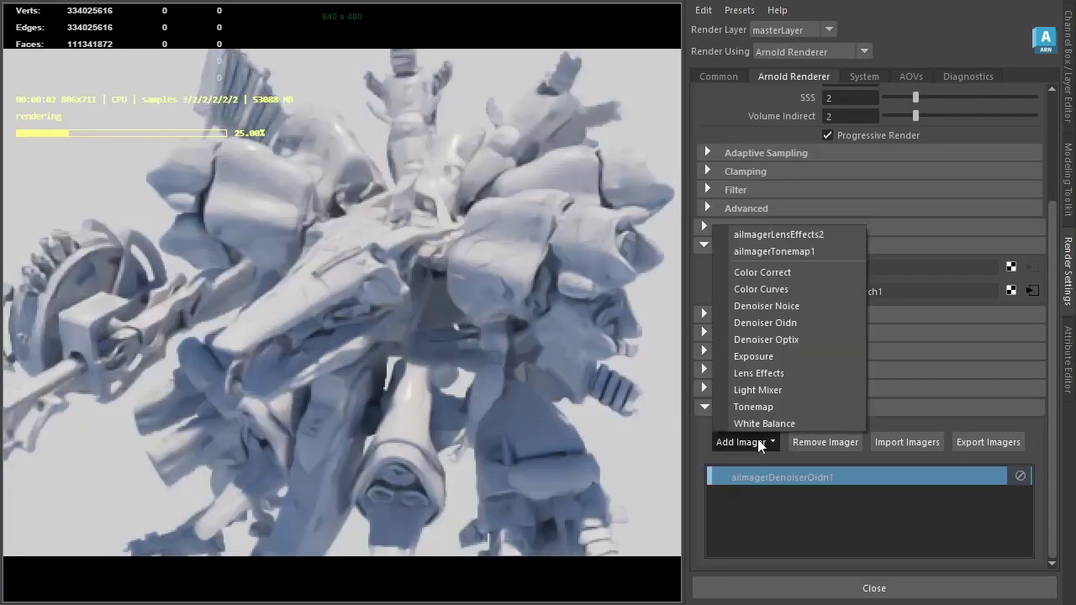
left_click(770, 372)
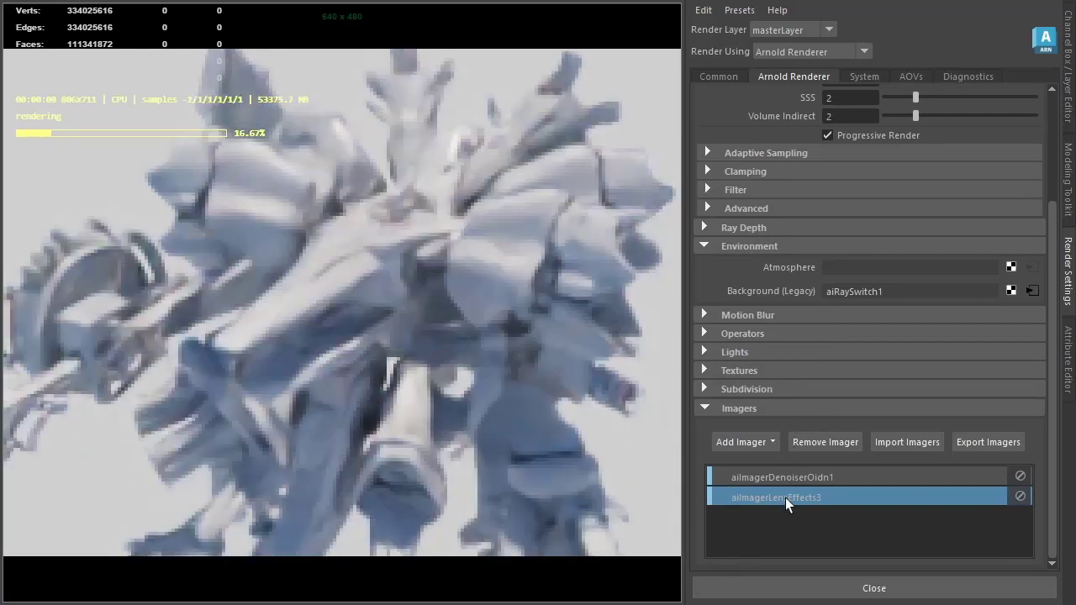
double_click(785, 497)
double_click(849, 222)
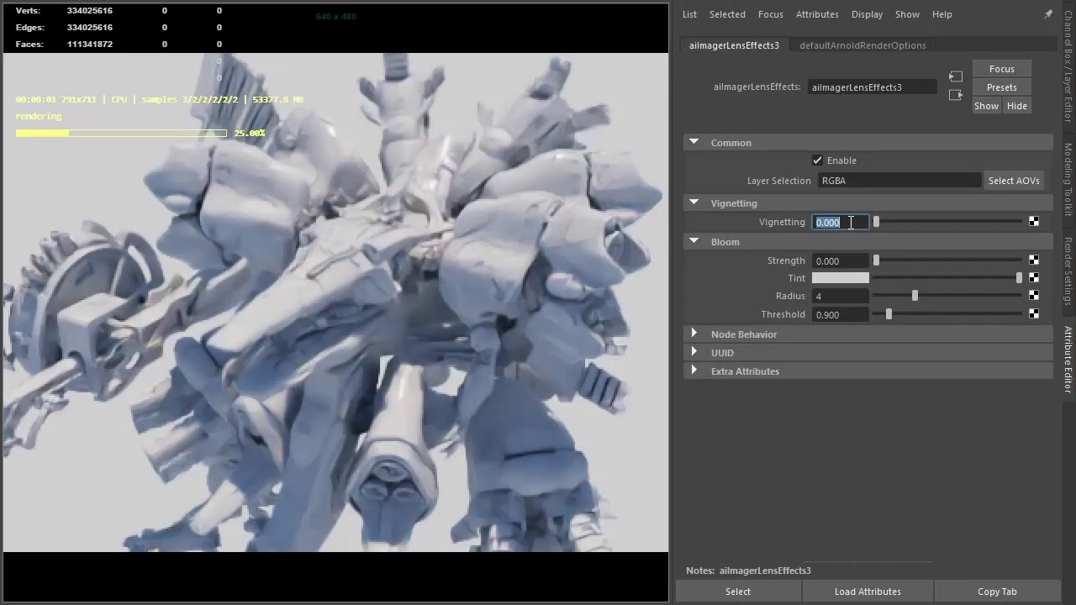
type("6")
key("Return")
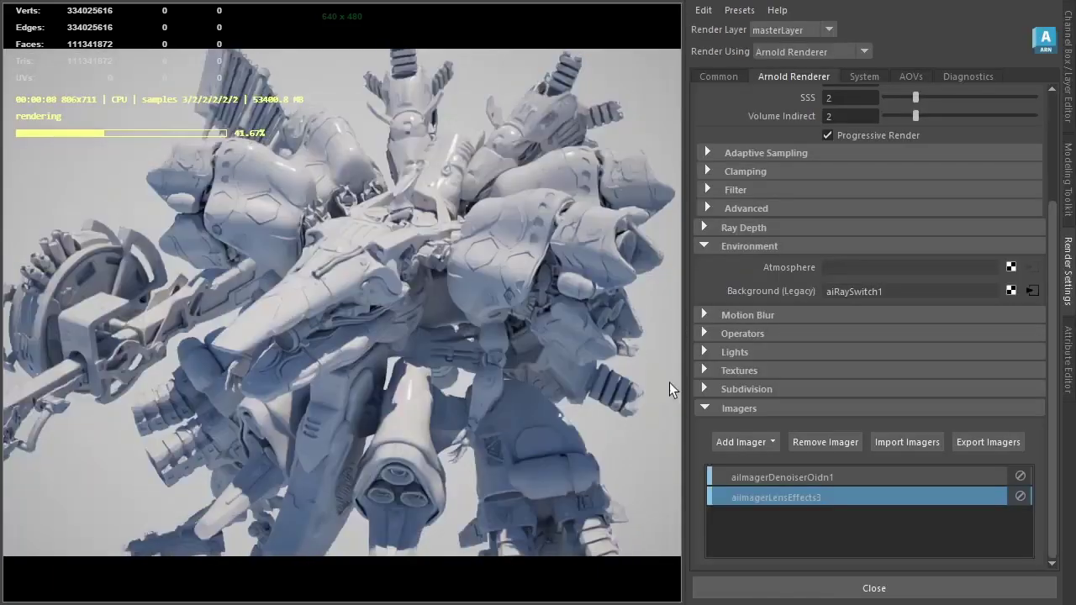
Add a Tonemap imager in lut mode and a Color Correct imager with saturation 0
left_click(745, 441)
left_click(753, 407)
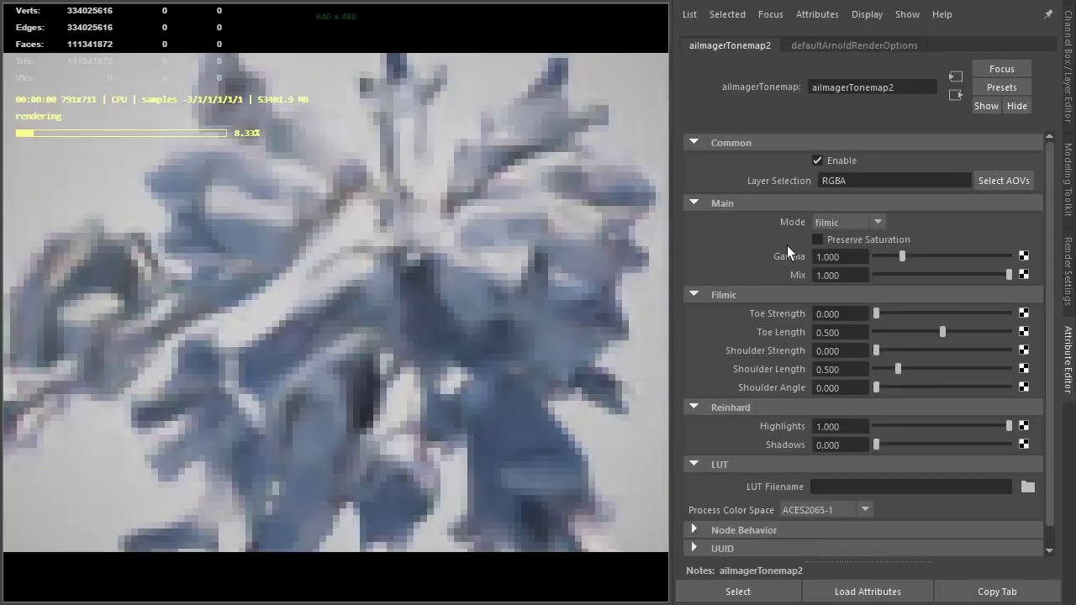
left_click(844, 221)
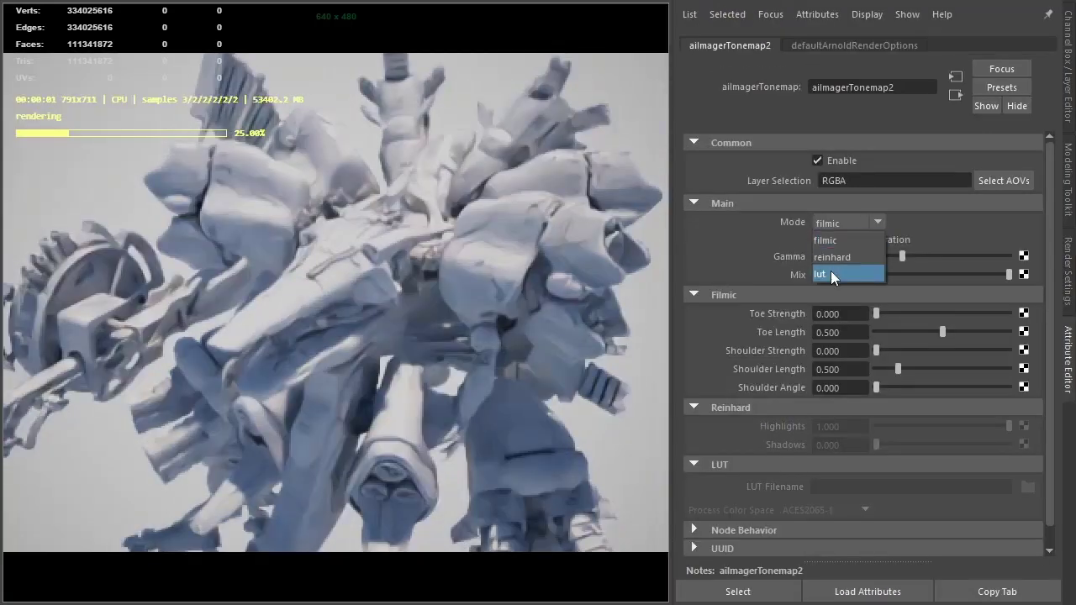
left_click(830, 273)
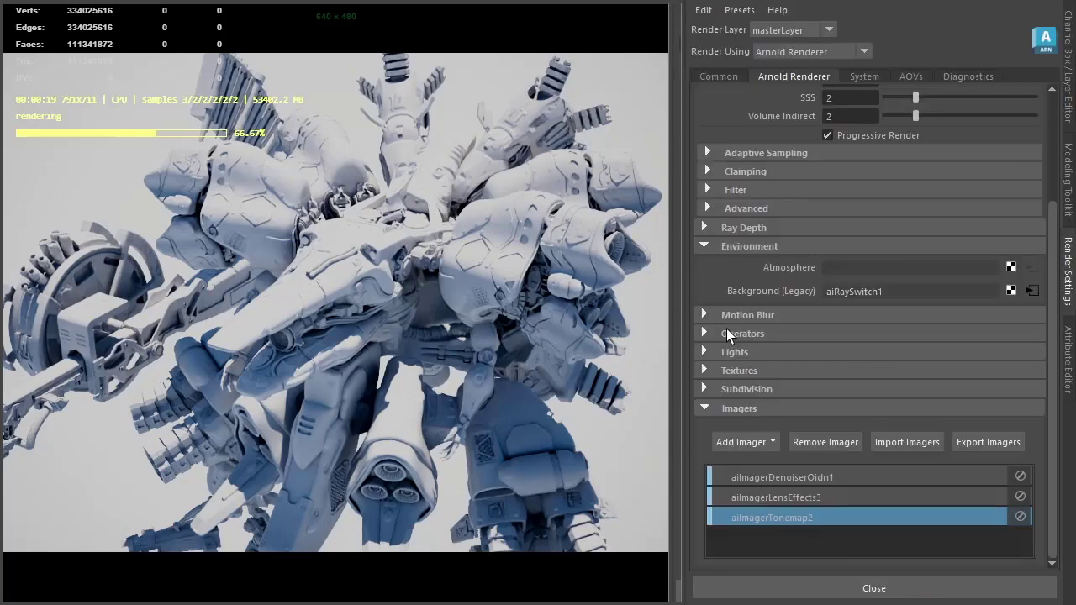
left_click(744, 441)
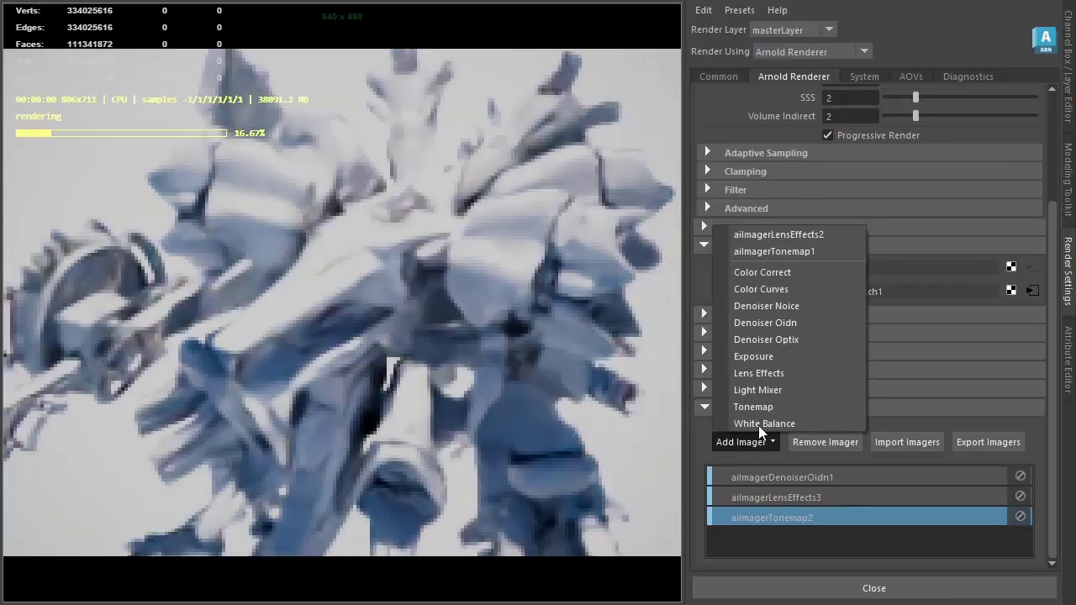
left_click(762, 272)
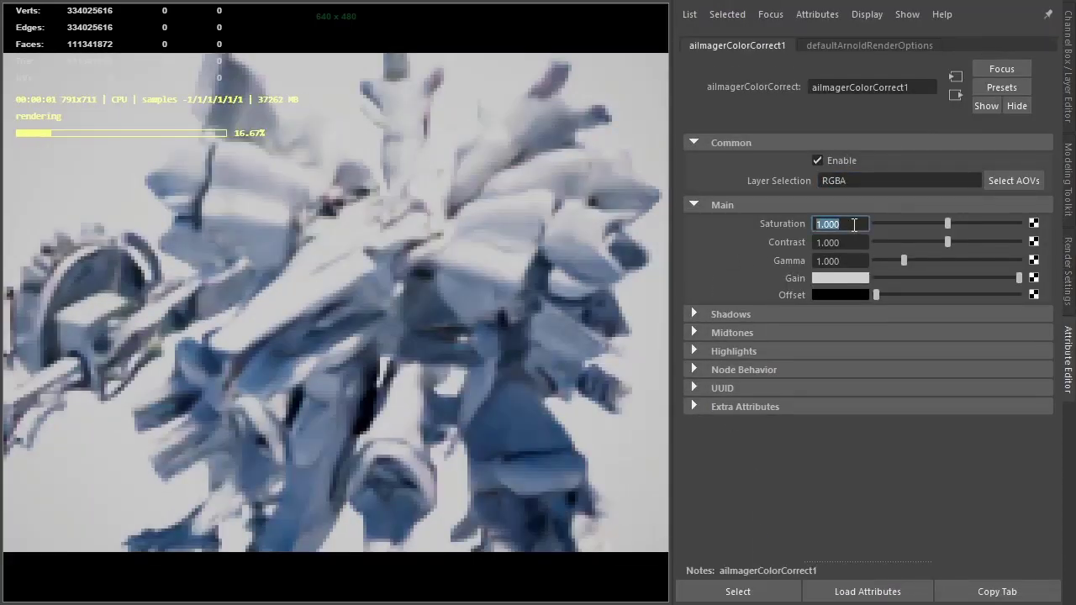
type("0")
key("Return")
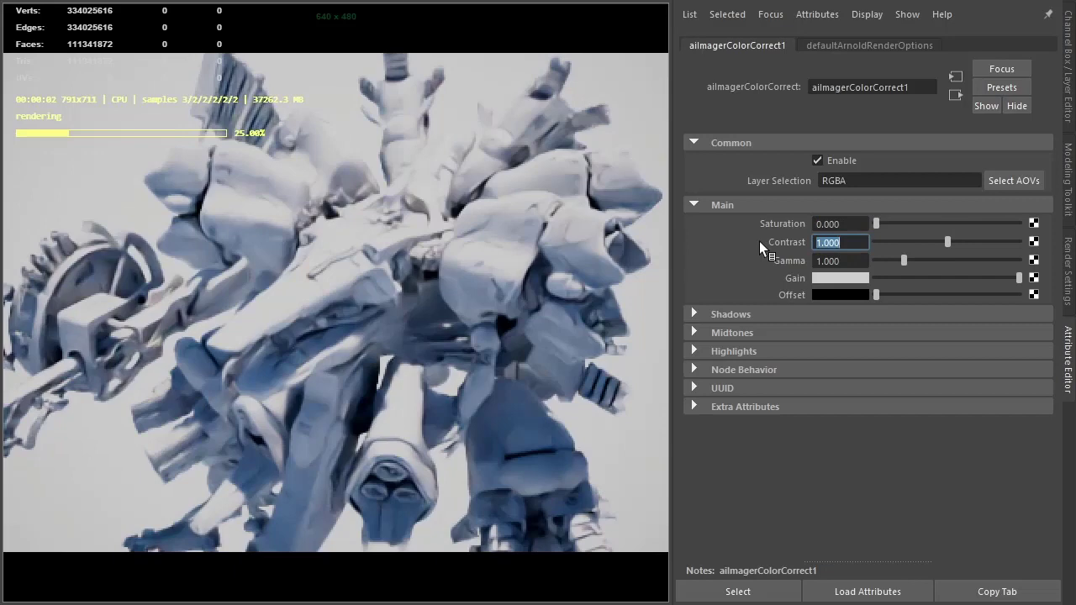
Assign a new aiToon material to the mech model
left_click(649, 307)
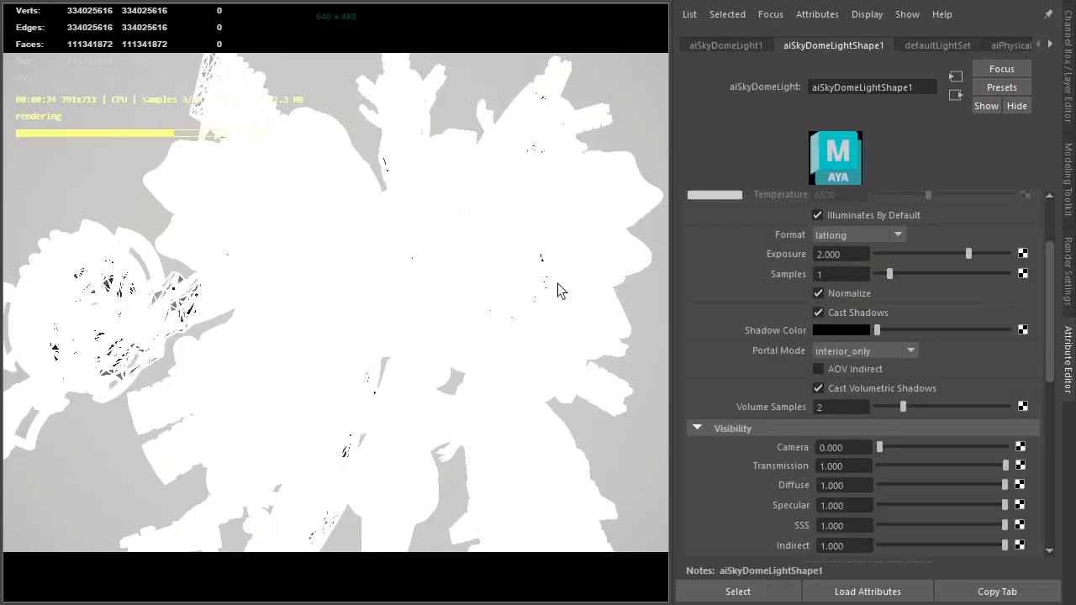
right_click_drag(560, 103, 574, 534)
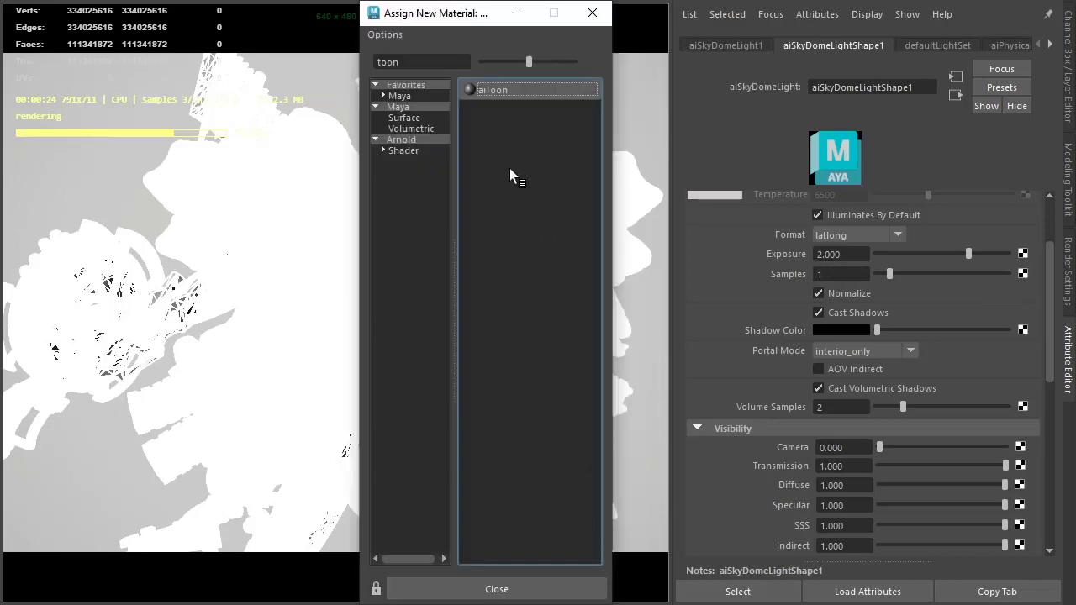
left_click(498, 88)
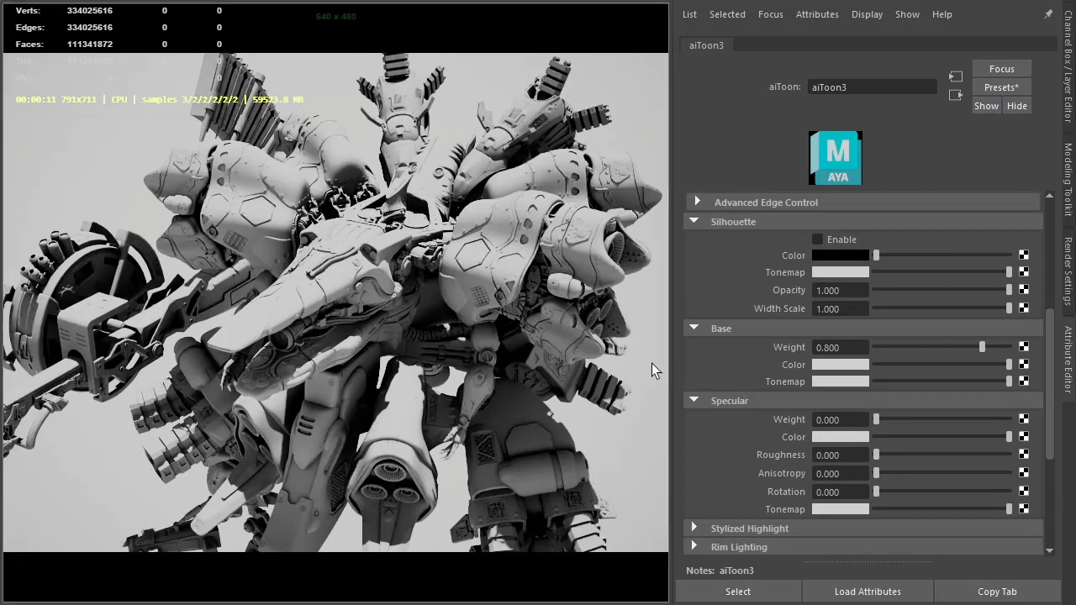
In Render Settings, expand the Filter section and bring up the filter type choices
key("alt+Tab")
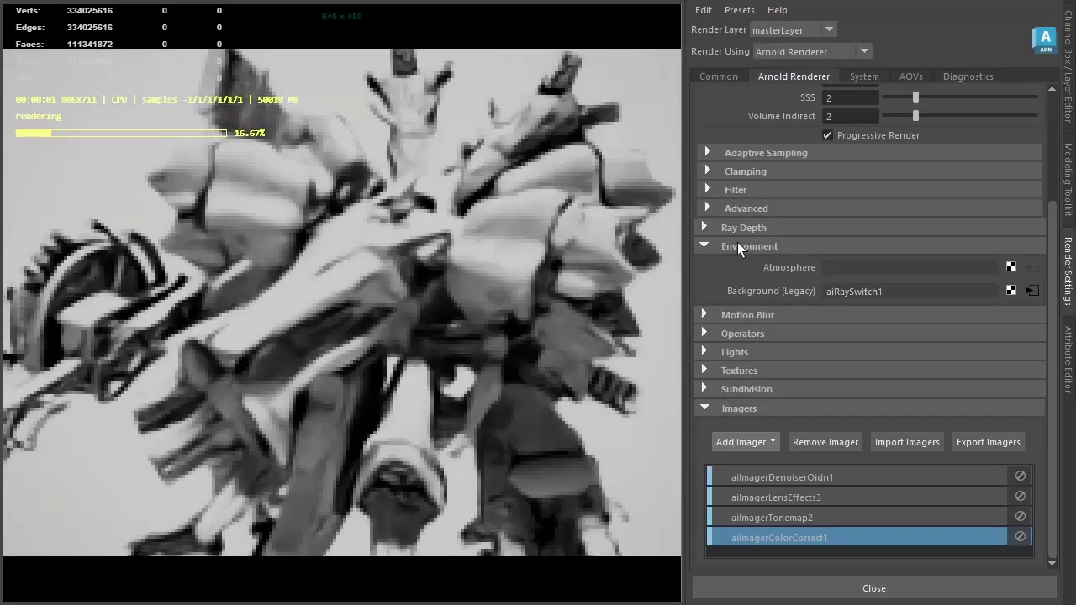
left_click(738, 245)
left_click(735, 241)
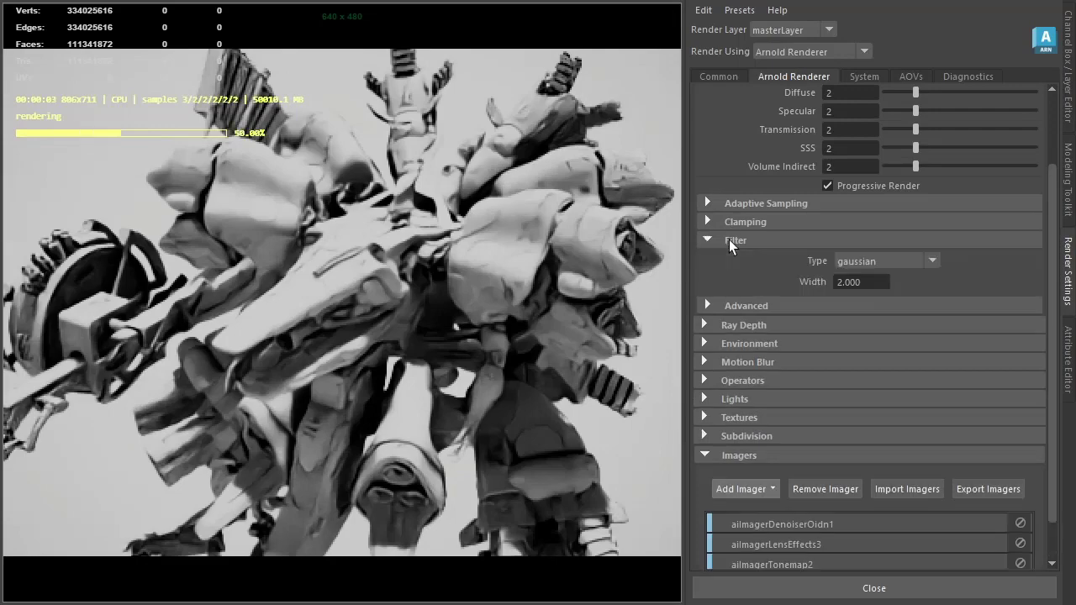
left_click(883, 262)
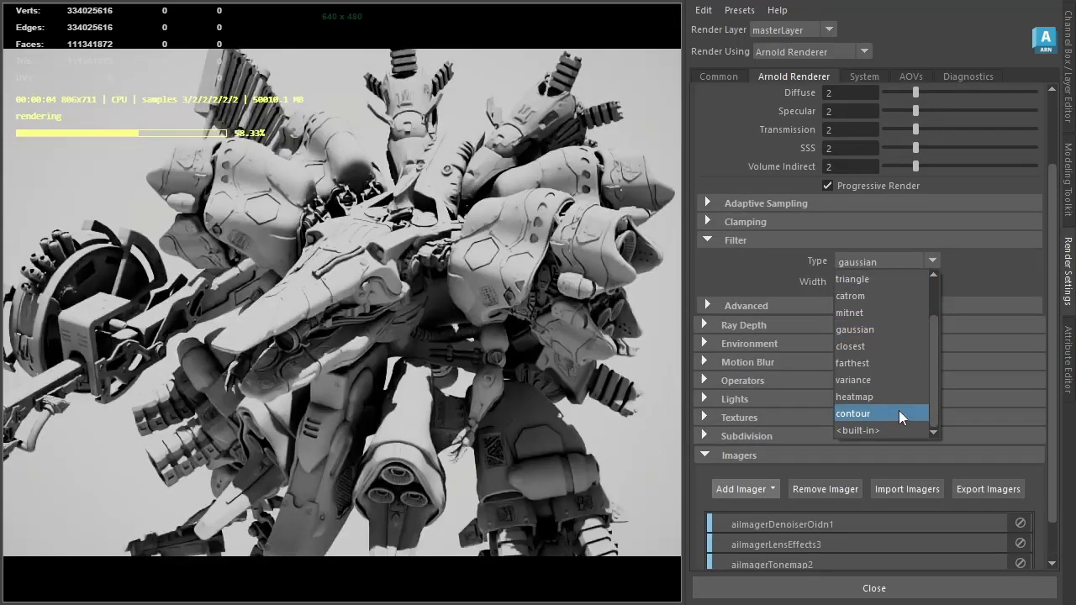
Set the filter to contour, then give the toon edge width scaling 0.6 and angle threshold 30
left_click(898, 413)
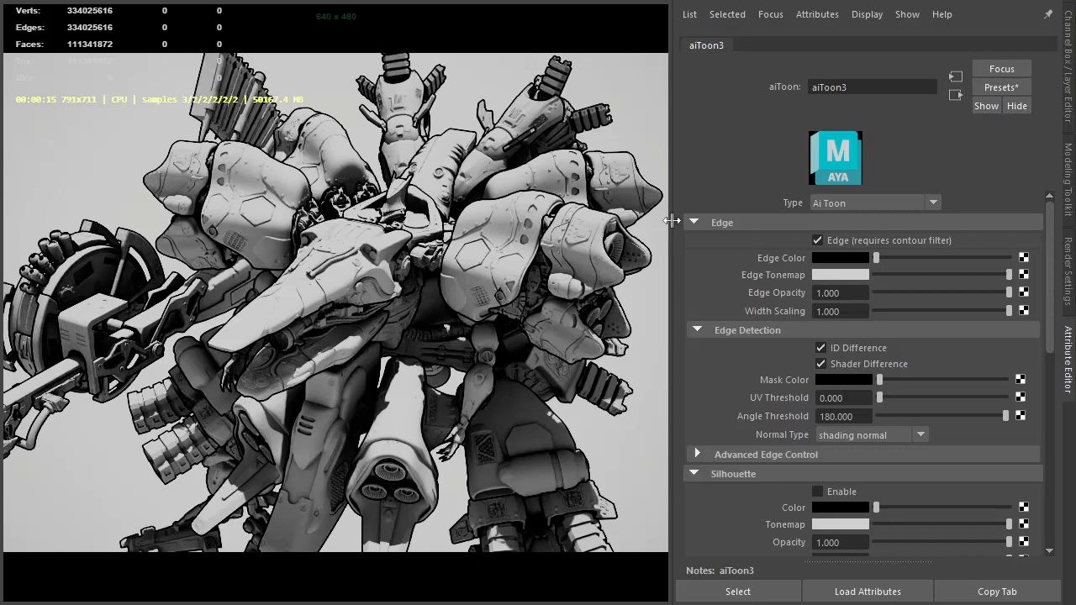
left_click(832, 308)
type("0.6")
key("Return")
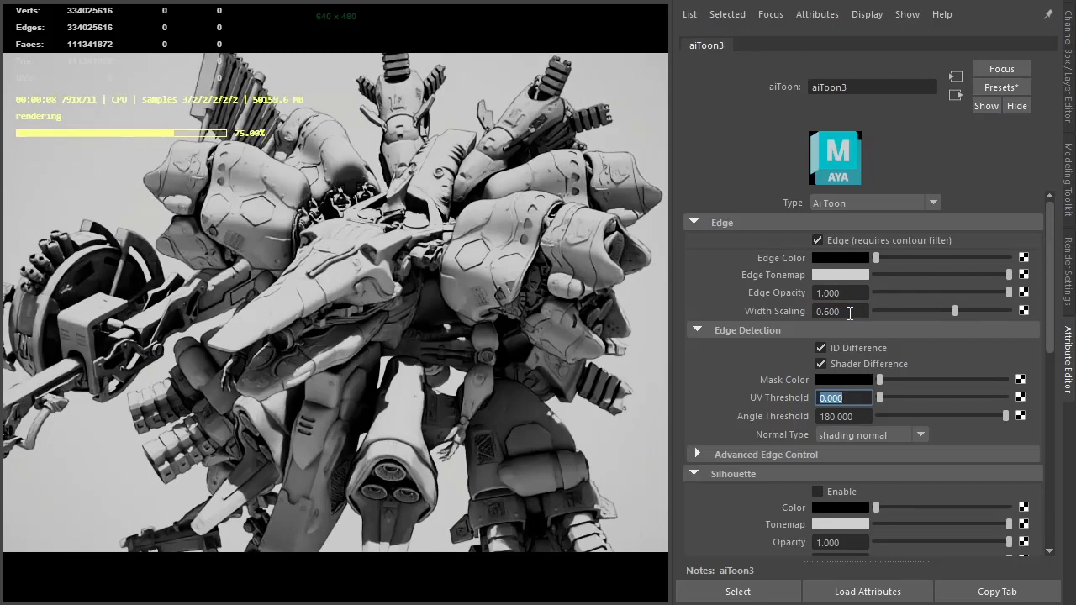
double_click(840, 416)
type("30")
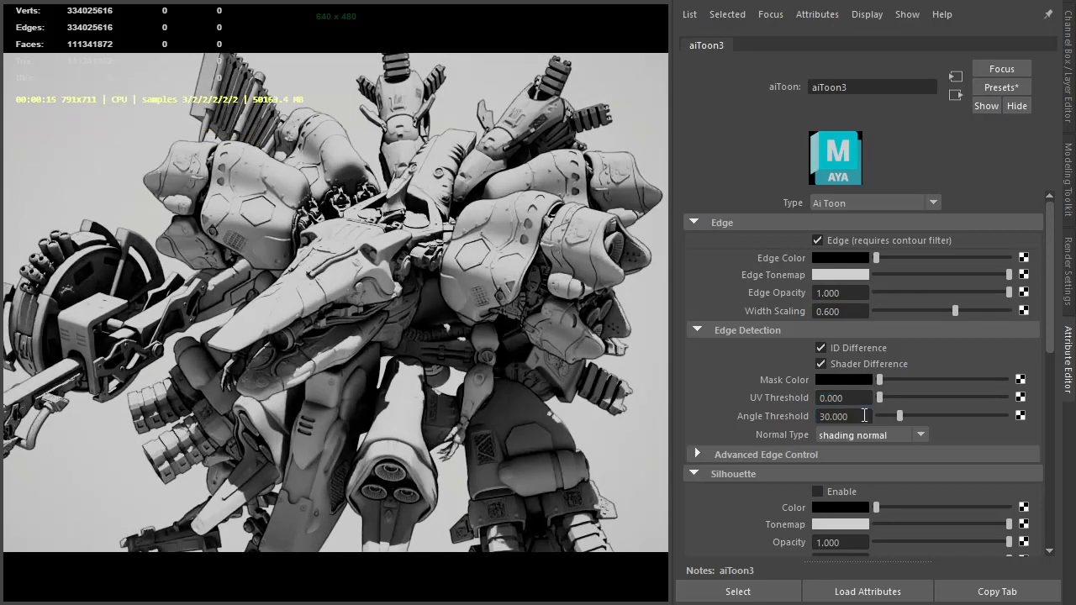
key("Return")
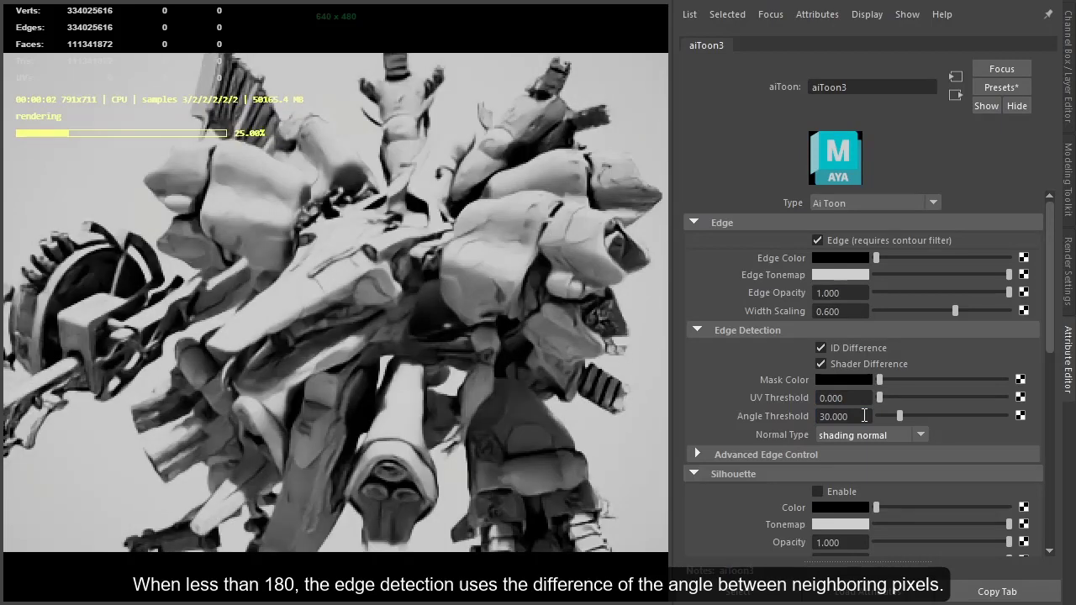
Detect edges from geometric normals and collapse the Edge and Silhouette sections
left_click(852, 438)
left_click(846, 484)
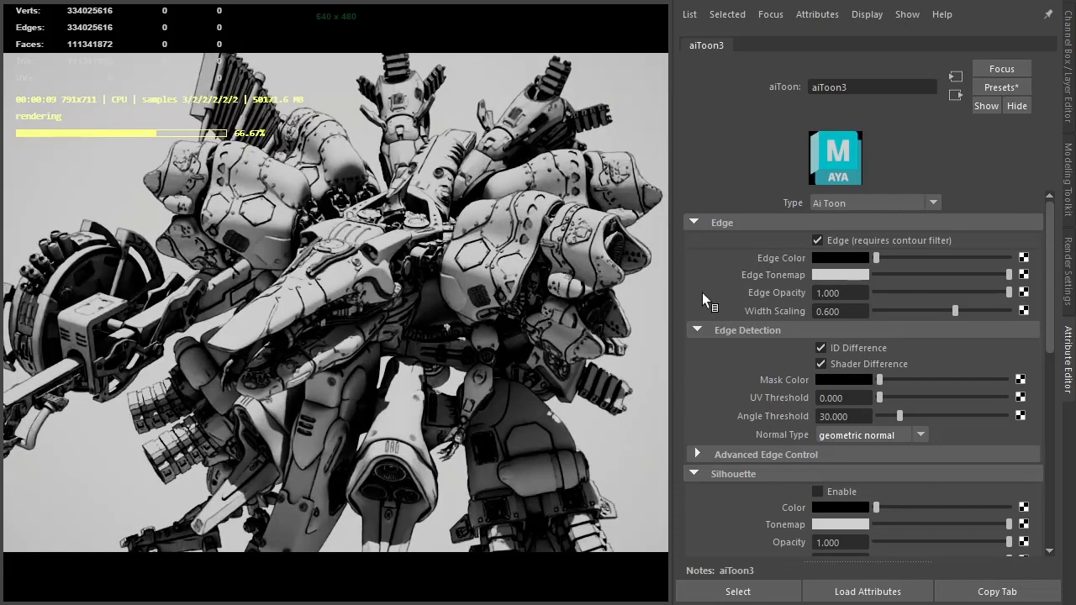
left_click(718, 222)
left_click(724, 242)
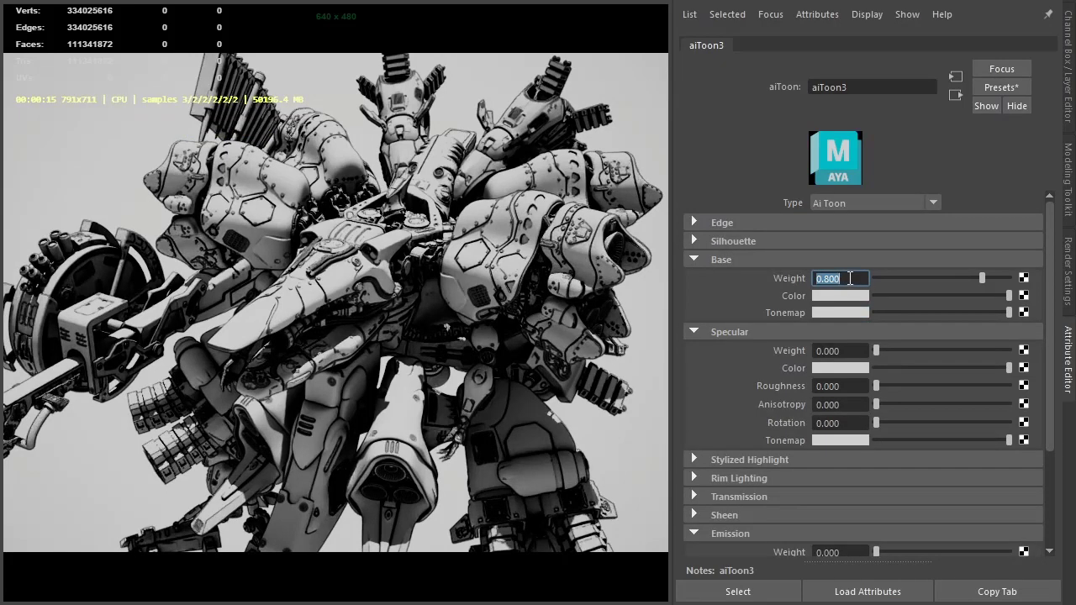
type("0.6")
Set base weight to 0.6 and feed the base colour from a new aiColorCorrect node
key("Return")
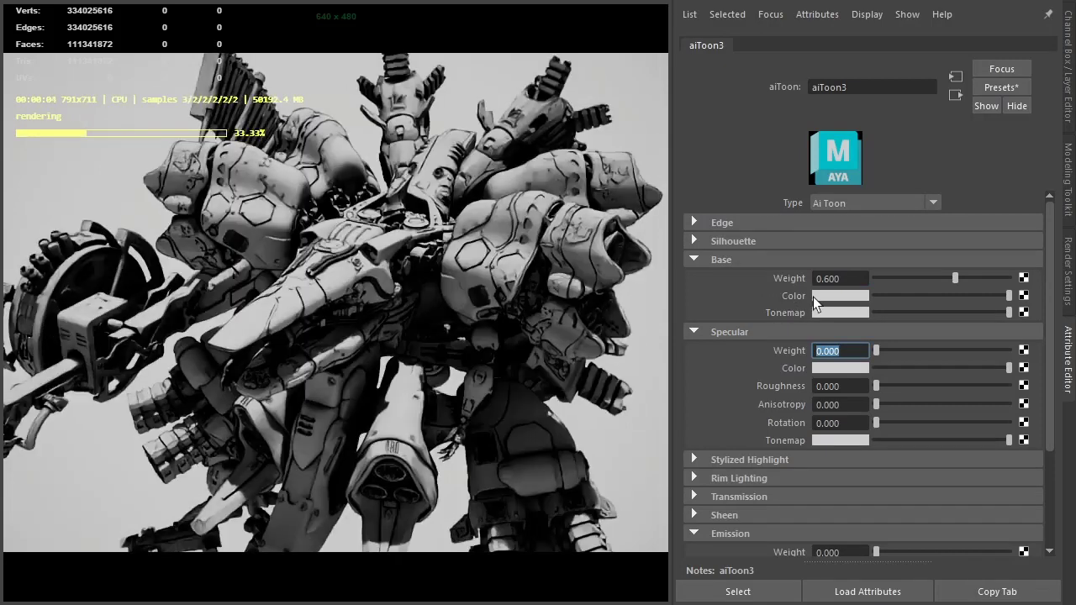
left_click(1024, 312)
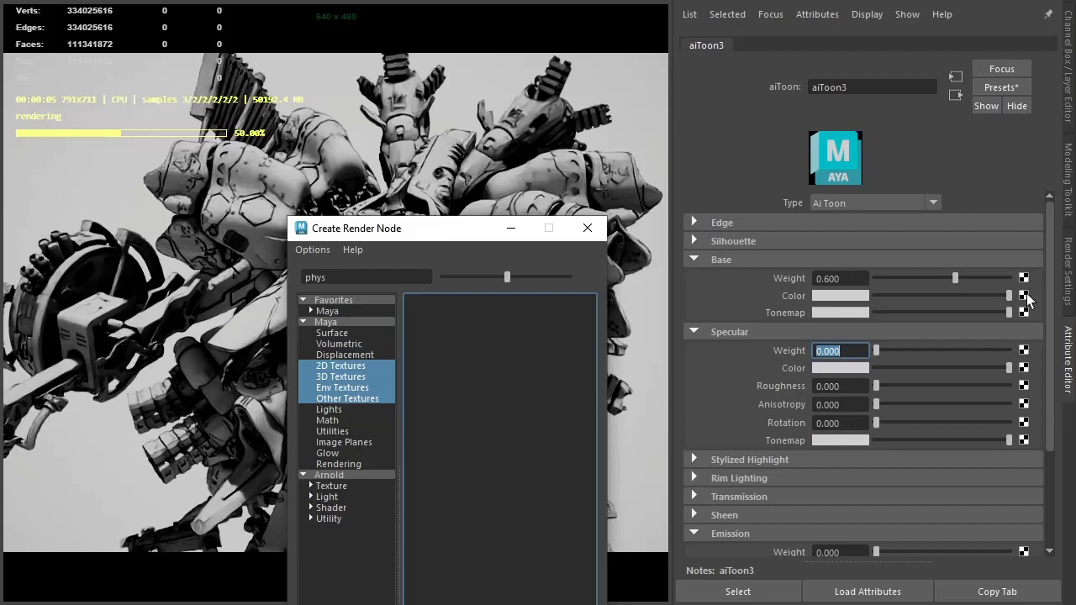
type("phys")
key("Escape")
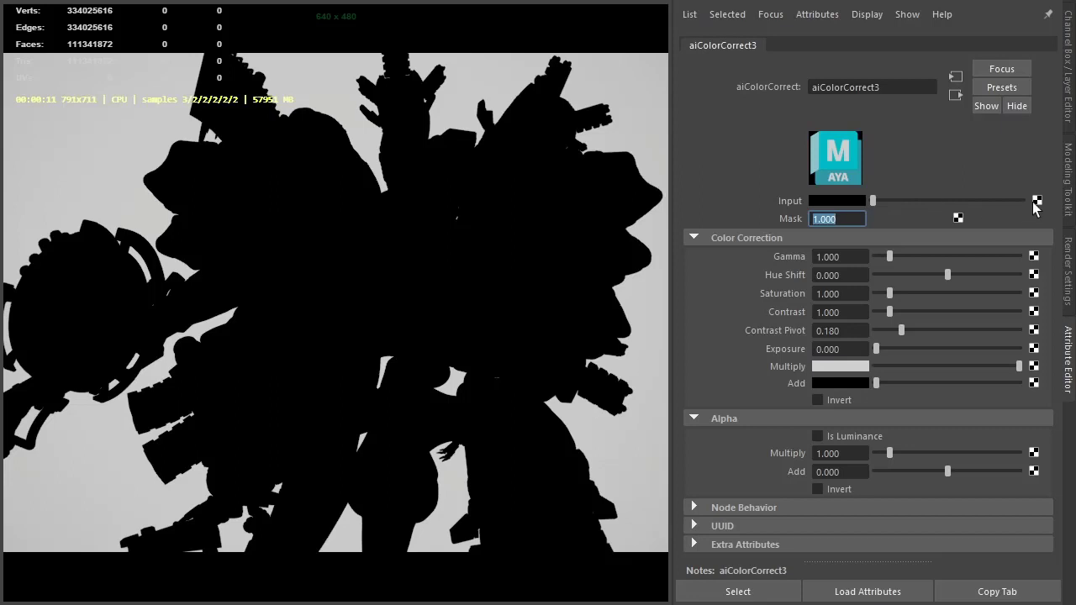
Map the colour-correct input with an aiCurvature texture at 6 samples and radius 4
left_click(1036, 200)
left_click(411, 275)
key("ctrl+a")
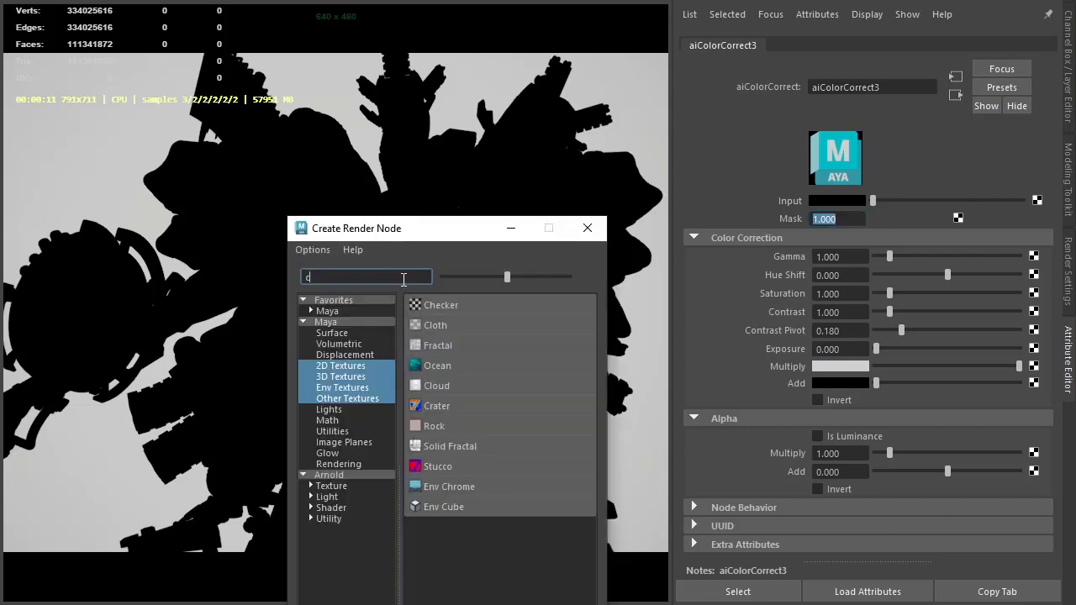
type("curv")
left_click(331, 486)
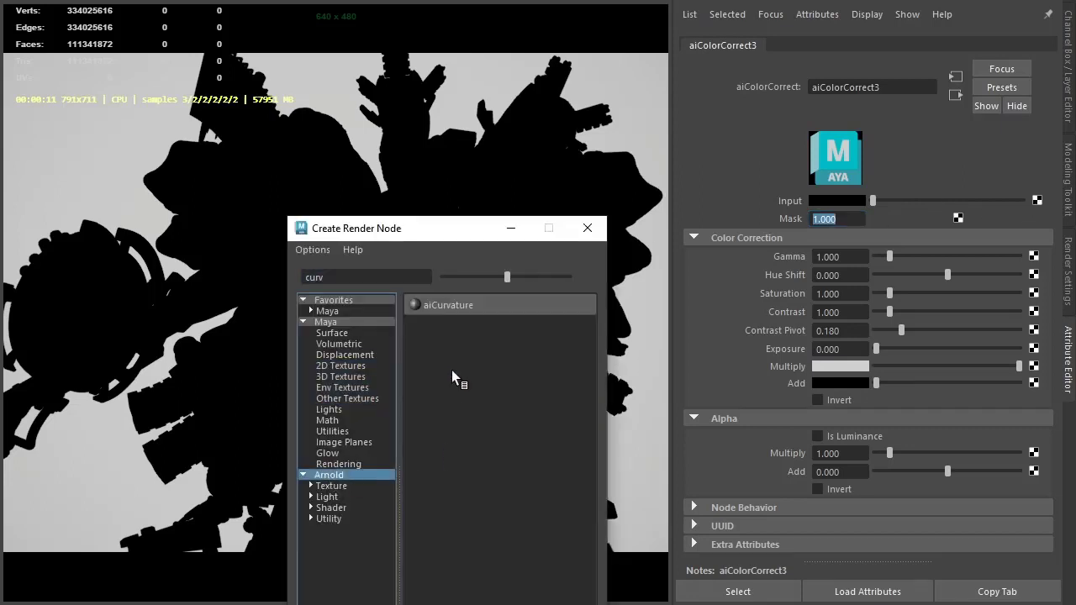
left_click(451, 304)
double_click(853, 241)
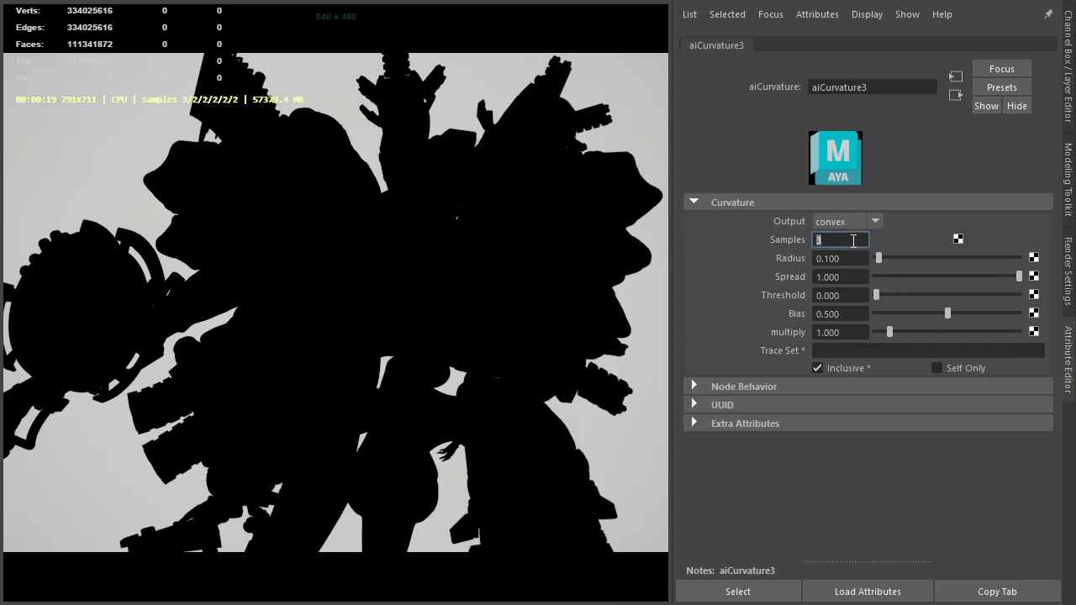
key("Tab")
type("4")
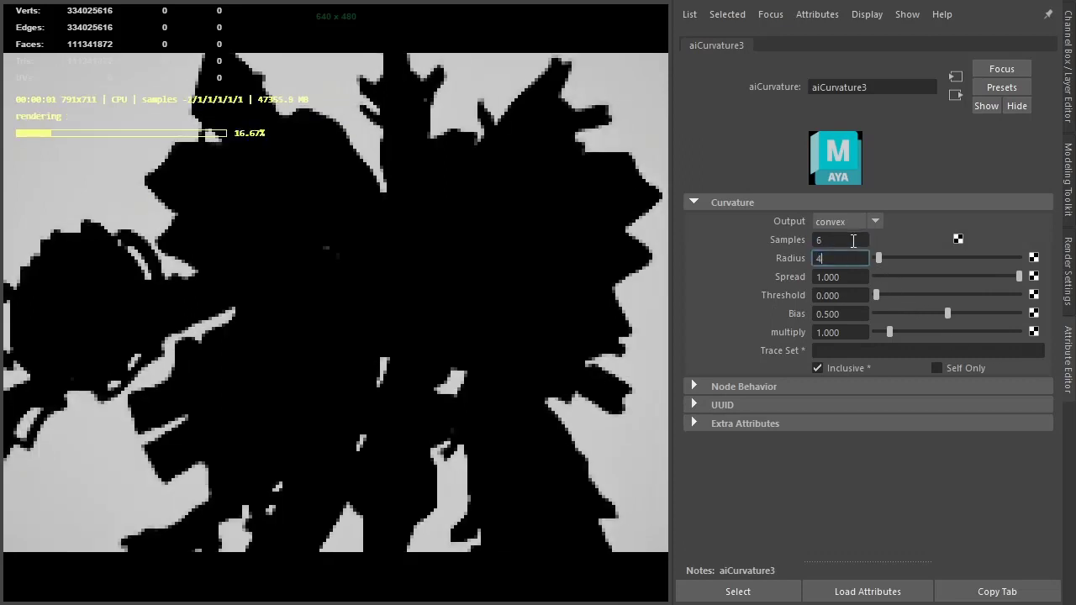
key("Tab")
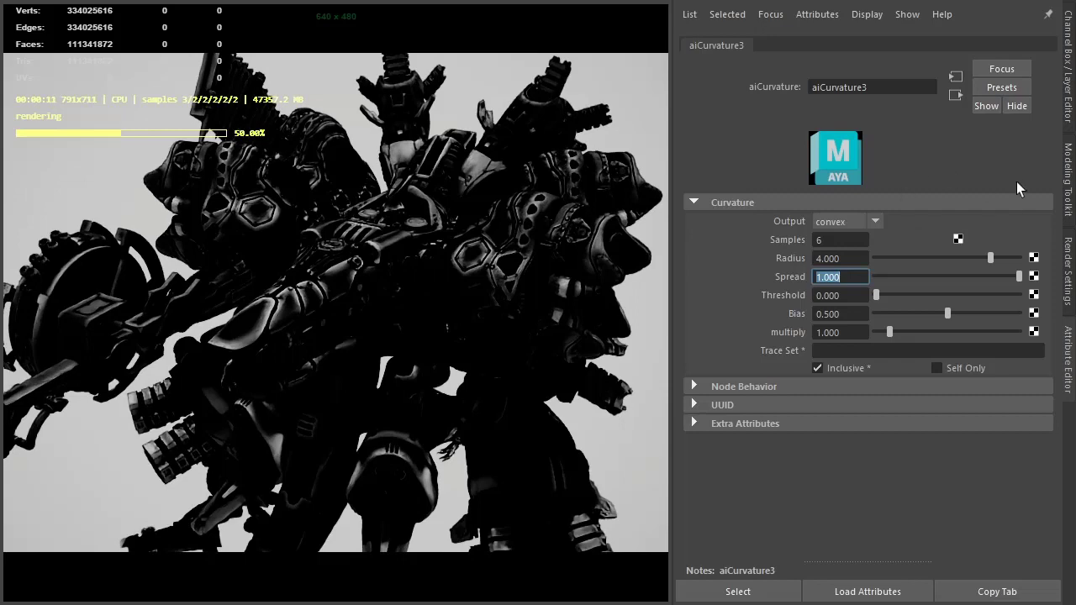
Invert the curvature result in the downstream colour-correct node
left_click(956, 95)
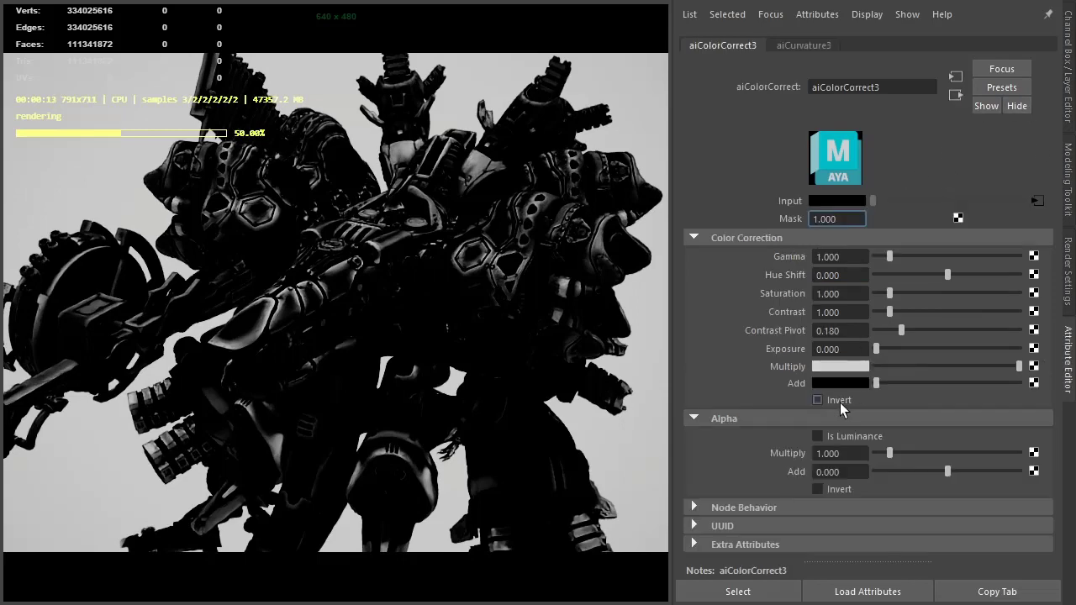
left_click(839, 401)
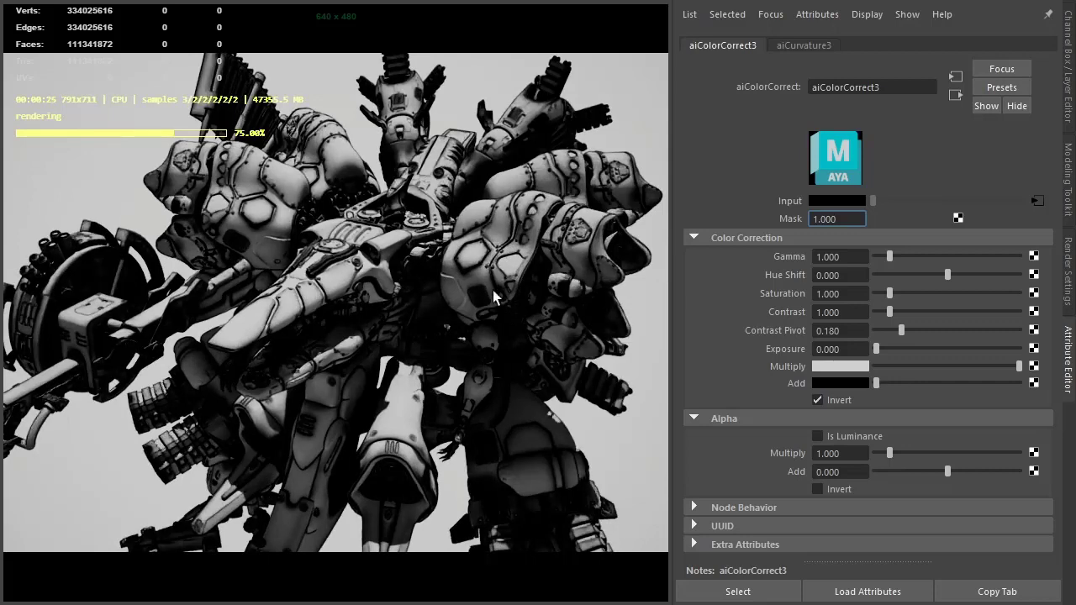
Connect an aiRampRgb to the toon base tonemap with interpolation None on its keys
left_click(955, 95)
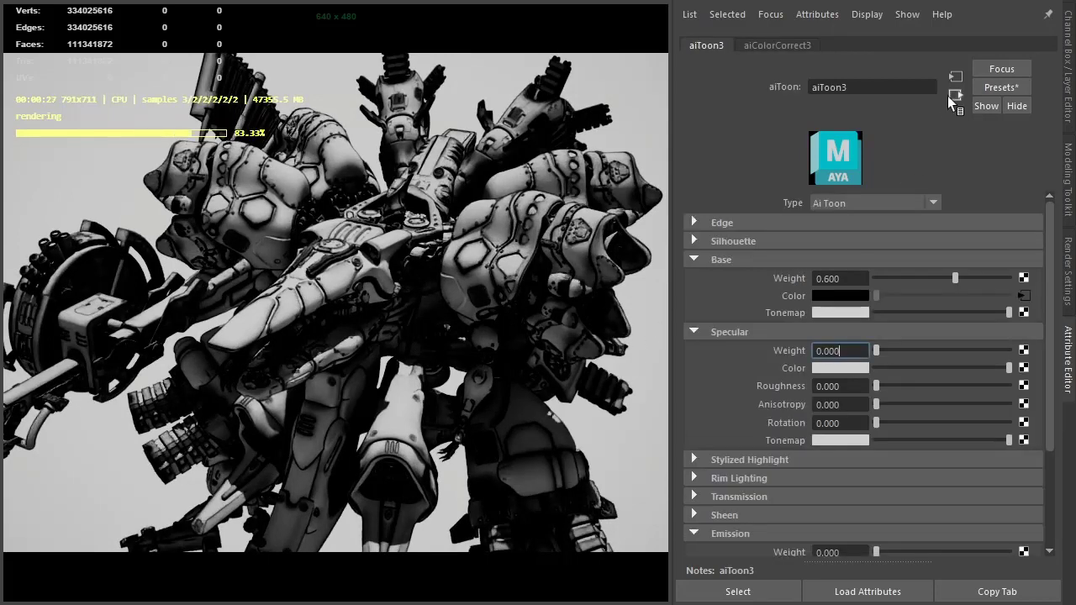
left_click(1024, 312)
type("curv")
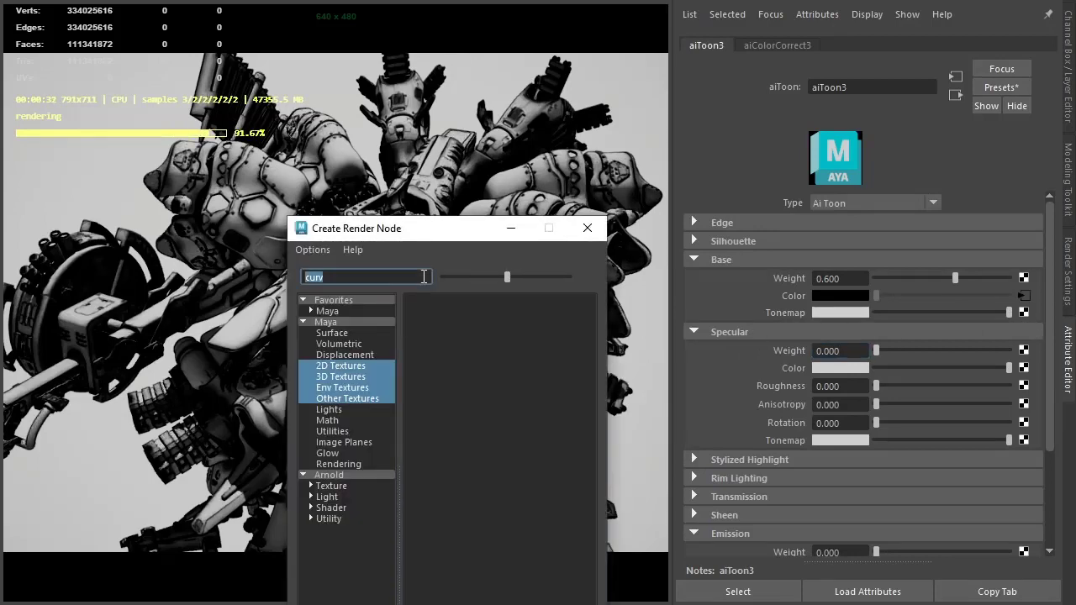
type("ramp")
left_click(329, 475)
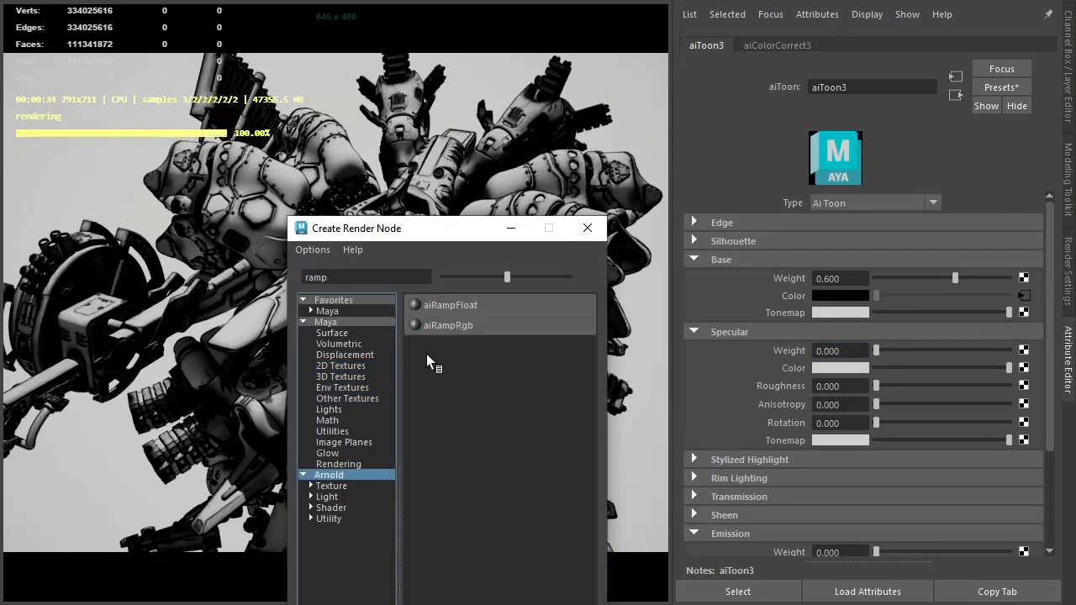
left_click(440, 325)
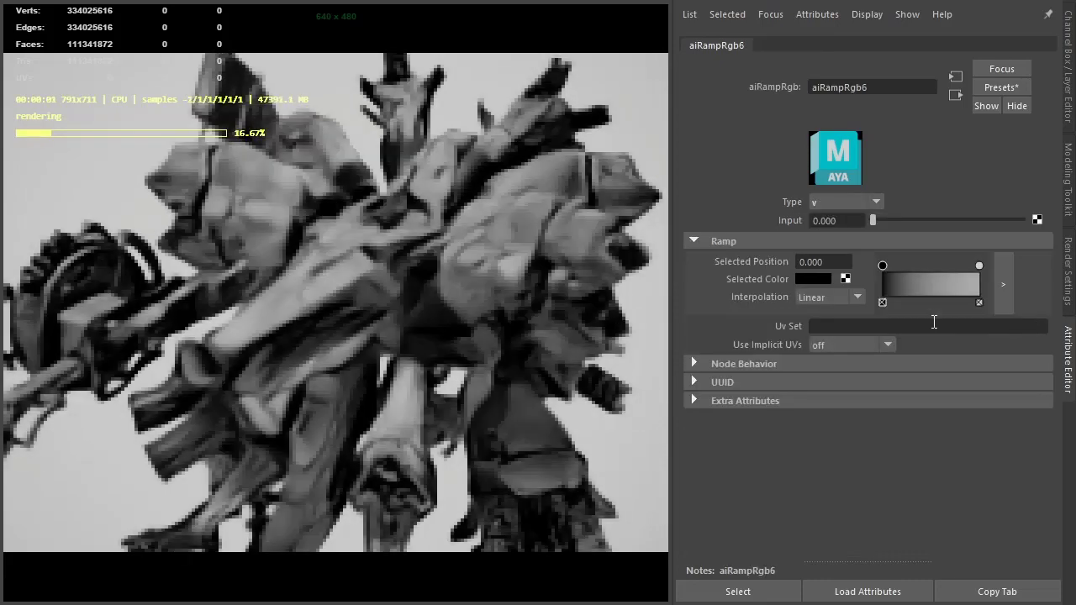
left_click(830, 297)
left_click(821, 314)
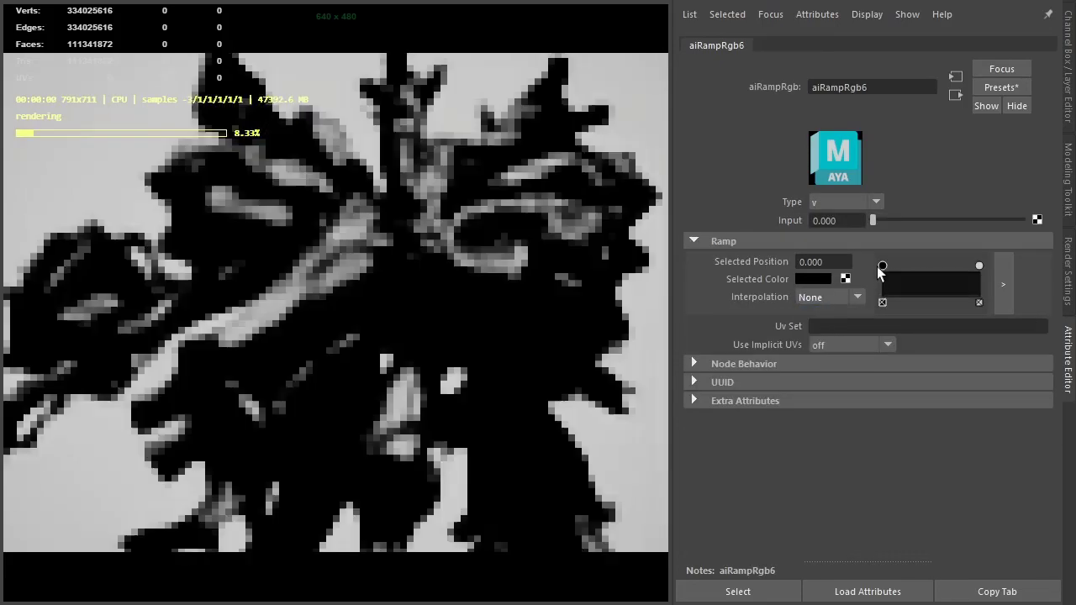
left_click(979, 265)
left_click(830, 297)
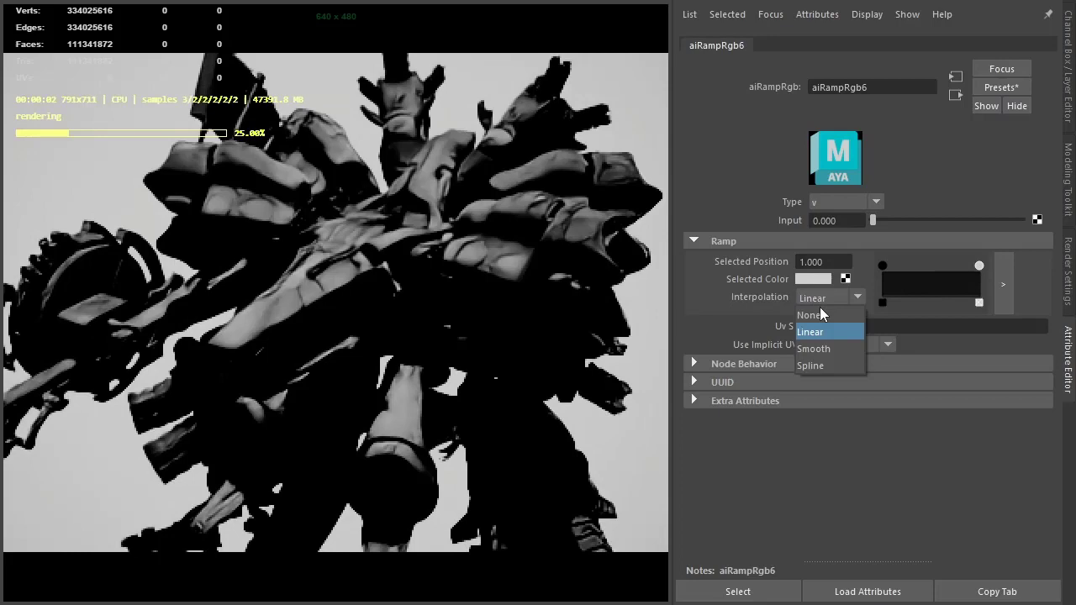
left_click(819, 314)
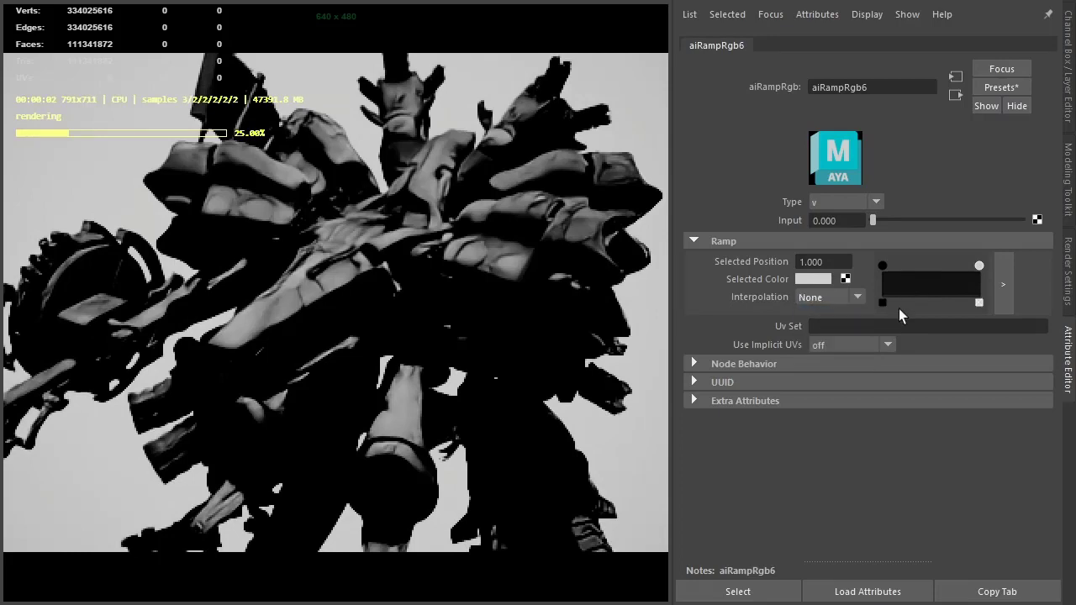
Add and recolour grey keys, positioning them into stepped bands from black to light grey
left_click(882, 266)
left_click(814, 279)
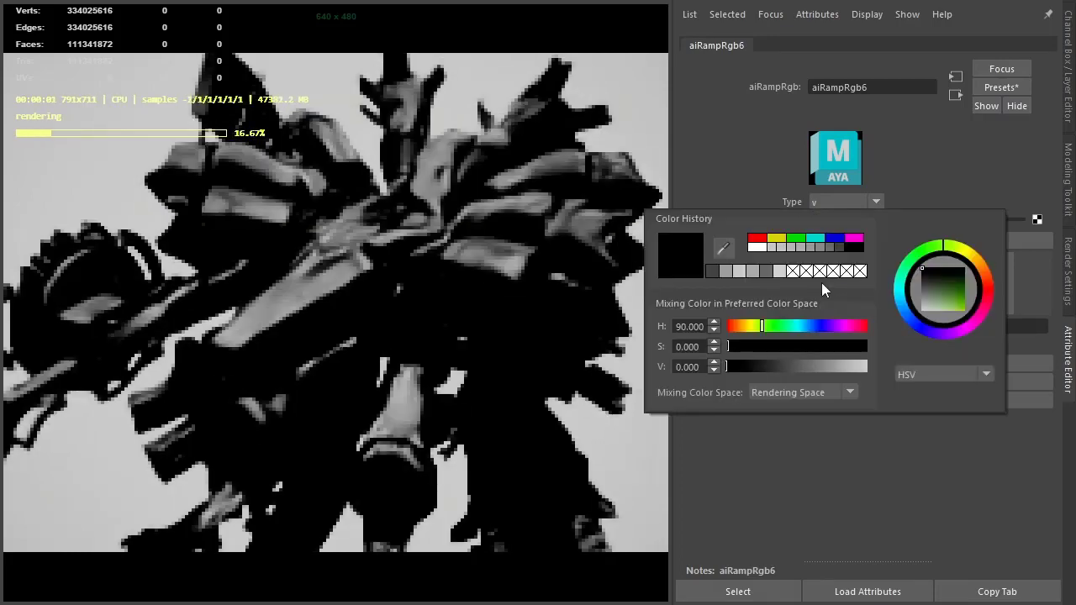
left_click(783, 270)
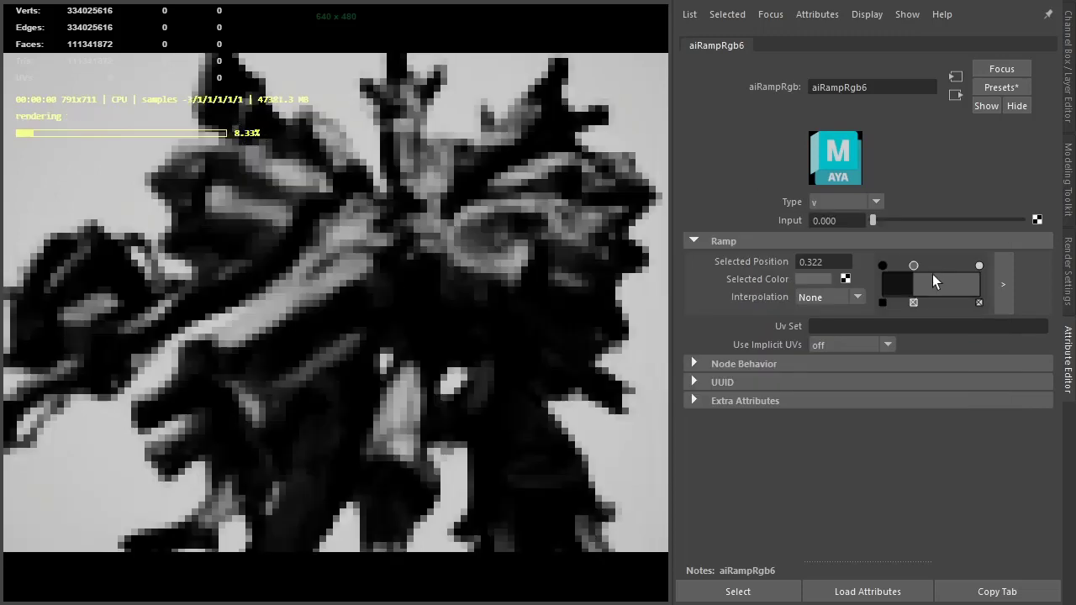
left_click(944, 283)
left_click(823, 279)
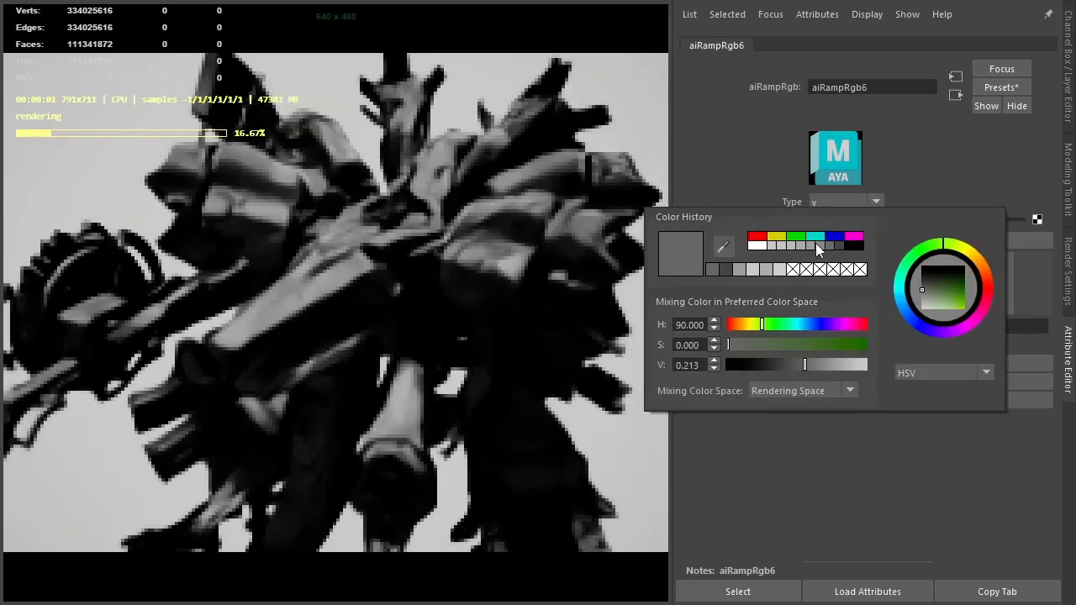
left_click(798, 245)
left_click(748, 187)
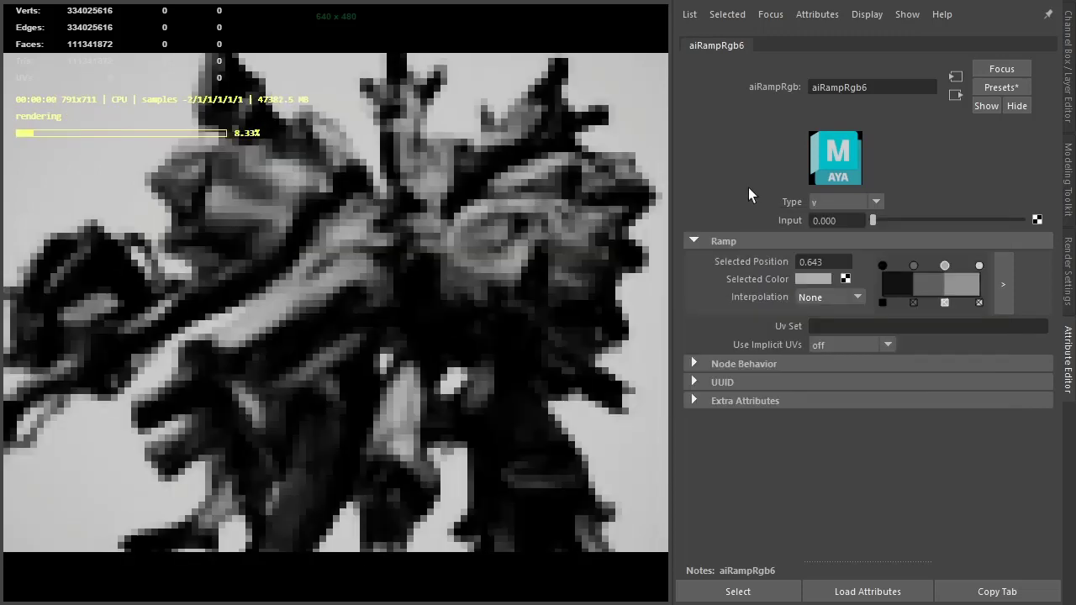
left_click_drag(914, 265, 904, 266)
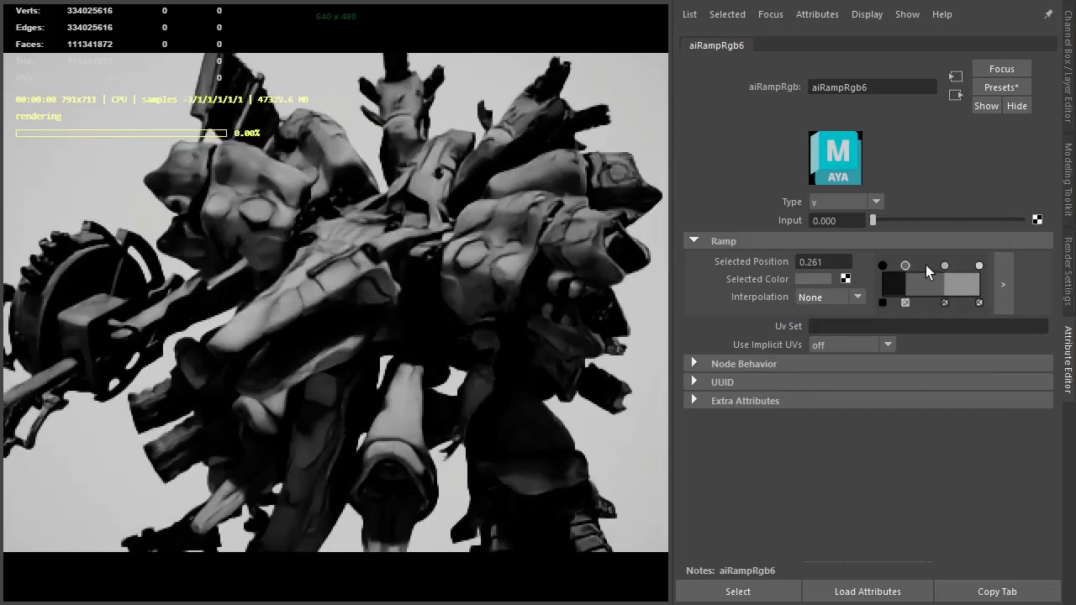
left_click(922, 267)
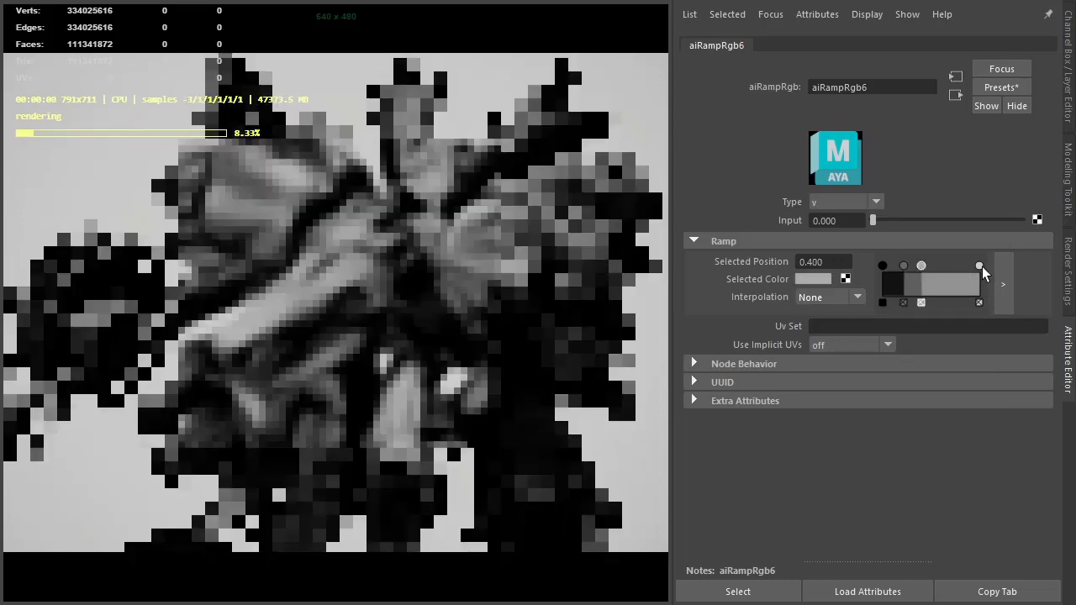
left_click_drag(980, 266, 937, 267)
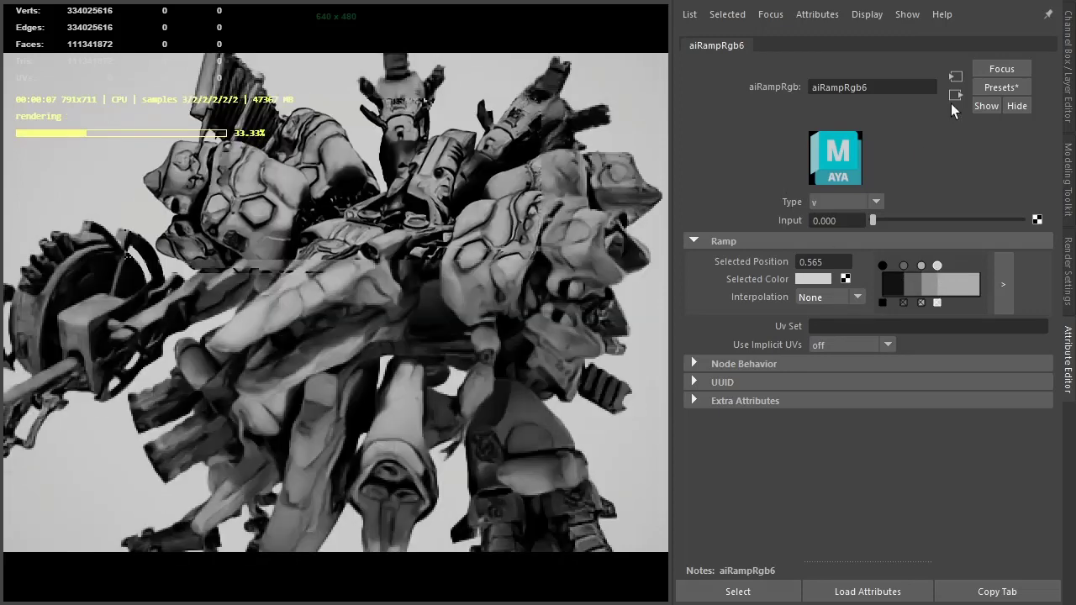
On aiToon3, set specular weight and roughness both to 0.3
left_click(955, 95)
left_click(721, 258)
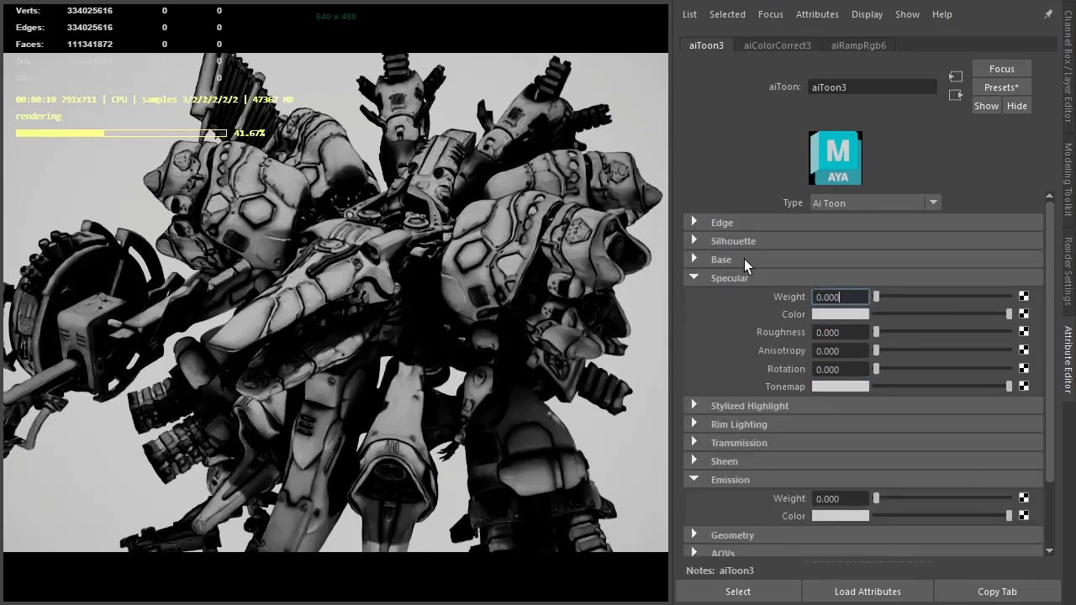
double_click(832, 298)
type(".3")
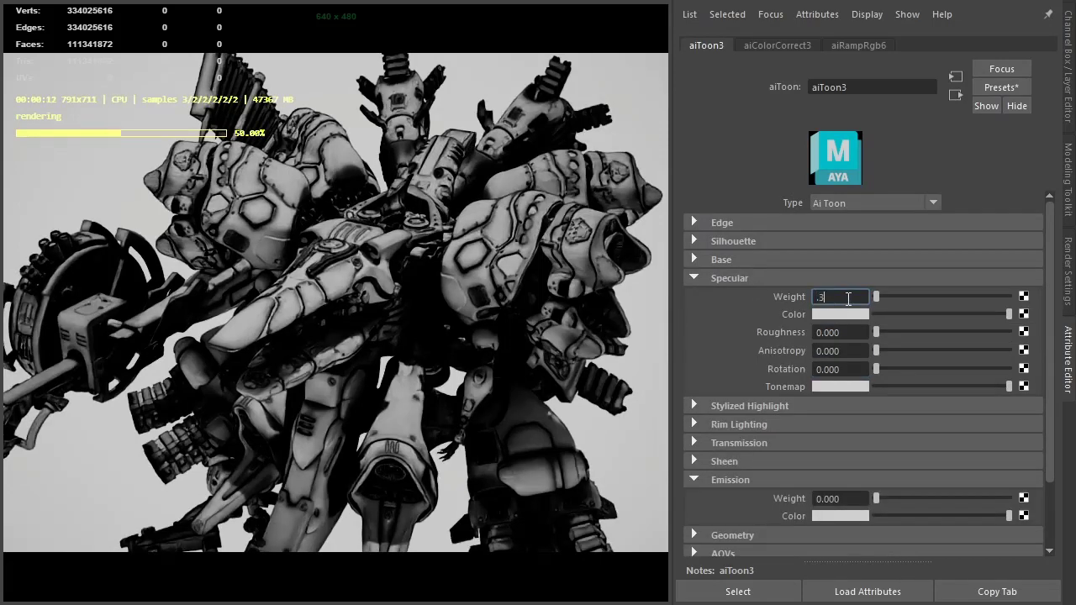
key("Tab")
type(".3")
key("Tab")
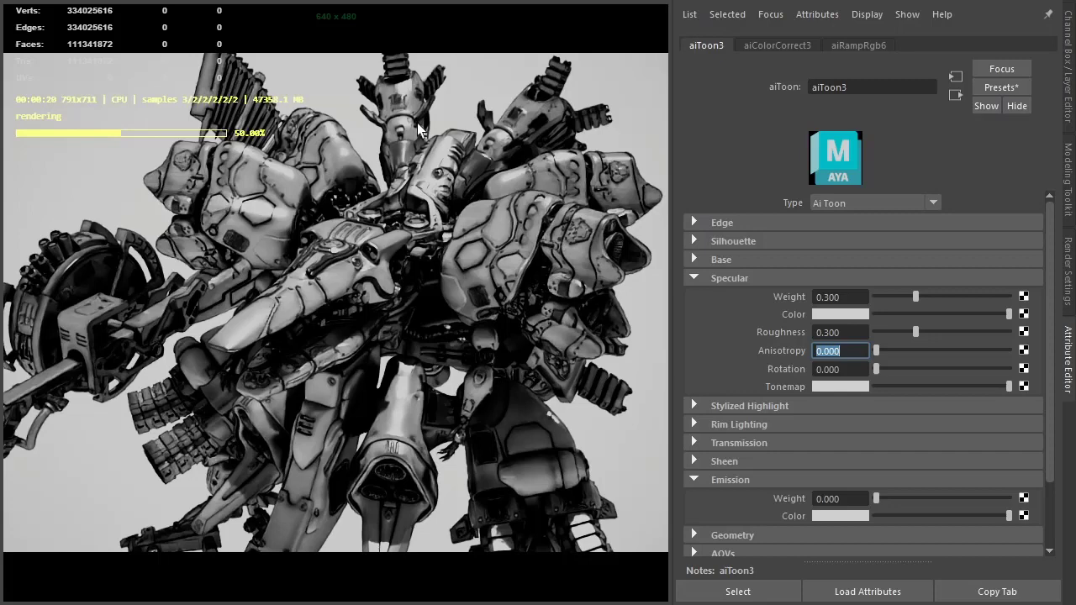
Connect an aiRampRgb to the specular tonemap with interpolation None on its keys
left_click(1023, 386)
left_click(329, 475)
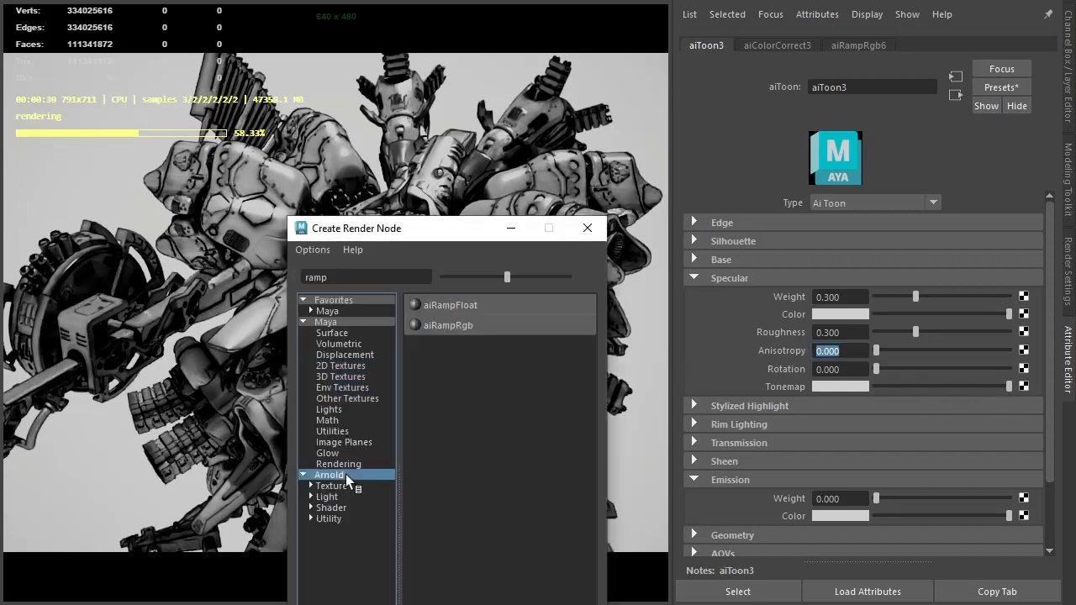
left_click(471, 327)
left_click(832, 299)
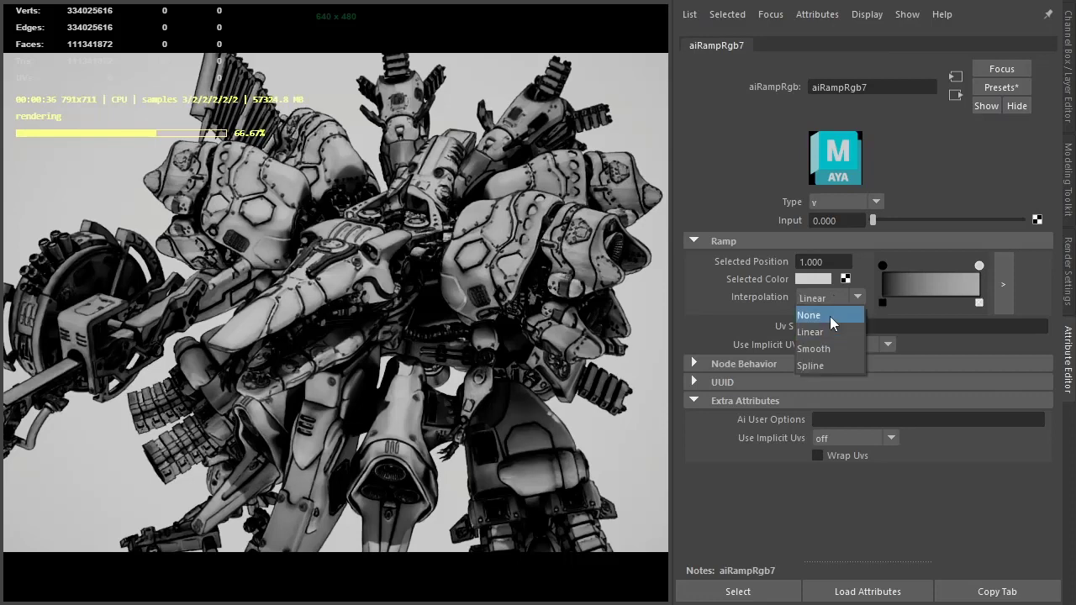
left_click(831, 320)
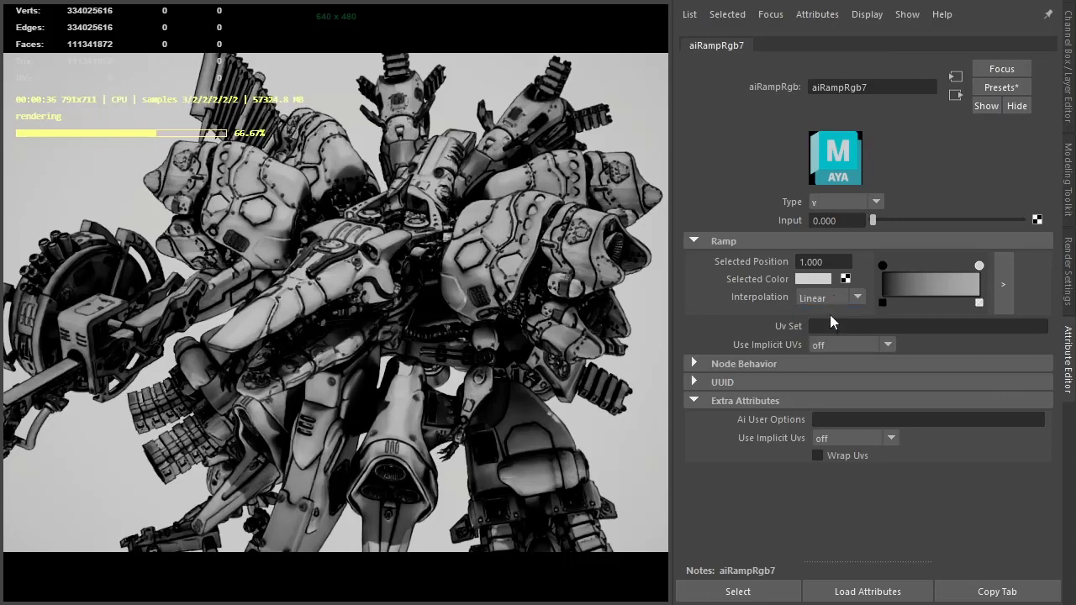
left_click(883, 265)
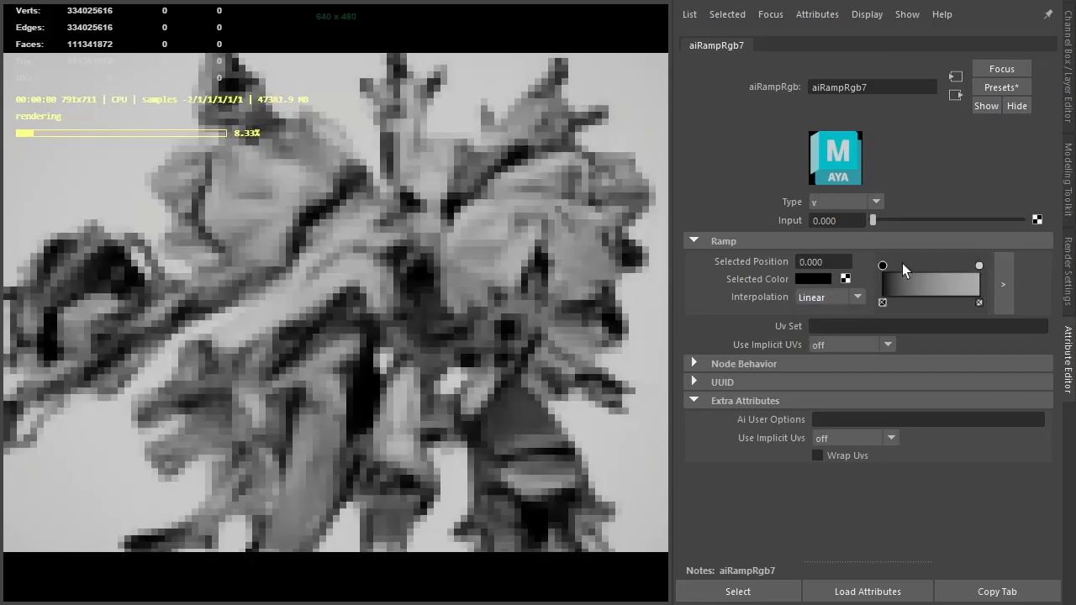
left_click(823, 297)
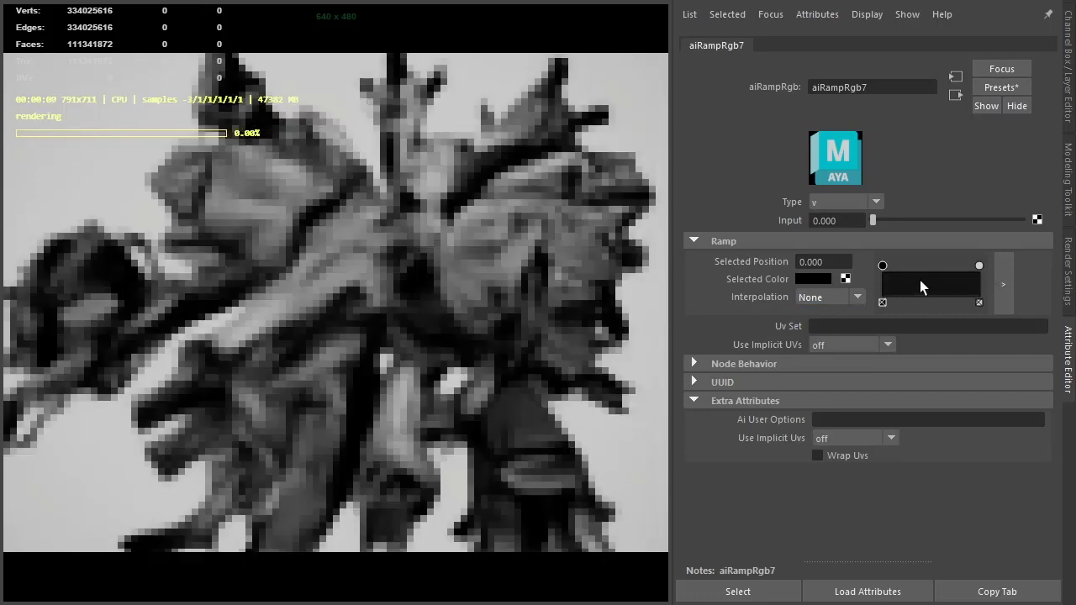
Colour the added ramp keys grey and dark grey from recent colours
left_click(820, 279)
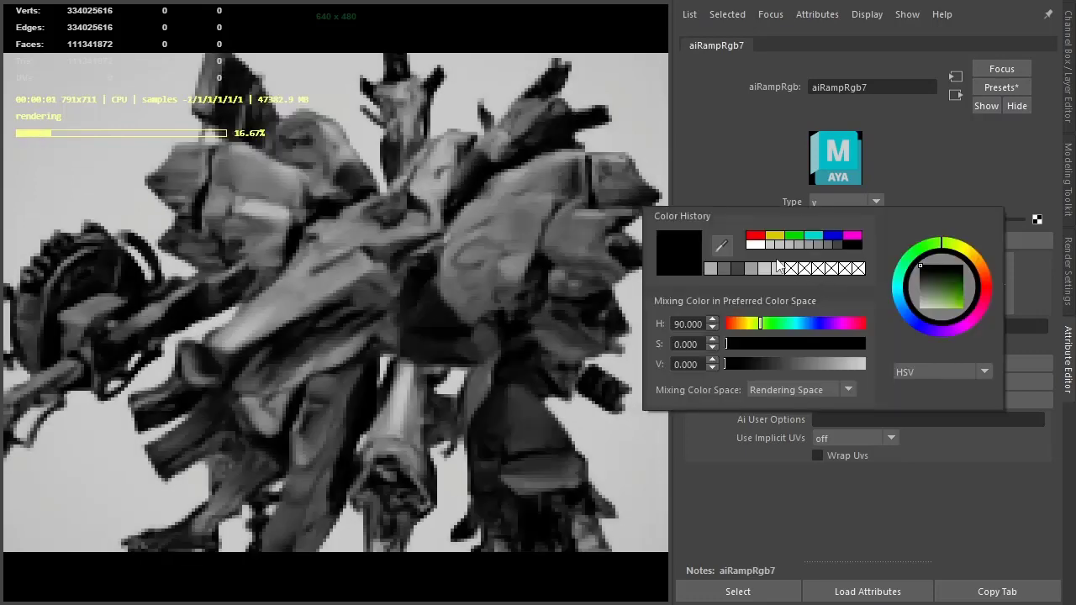
left_click(779, 268)
left_click(899, 277)
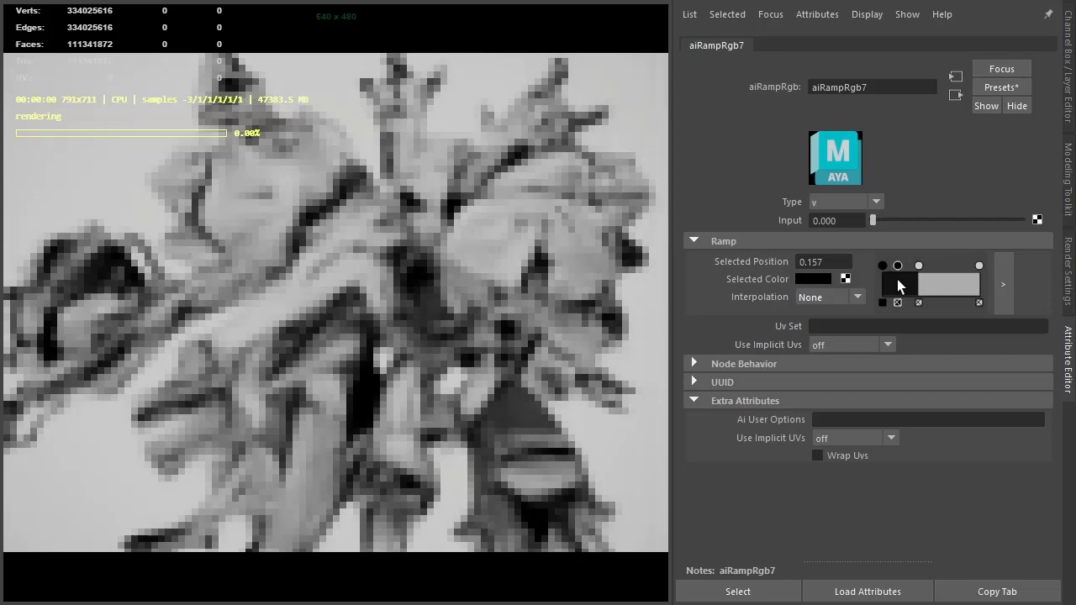
left_click(814, 278)
left_click(749, 262)
left_click(733, 162)
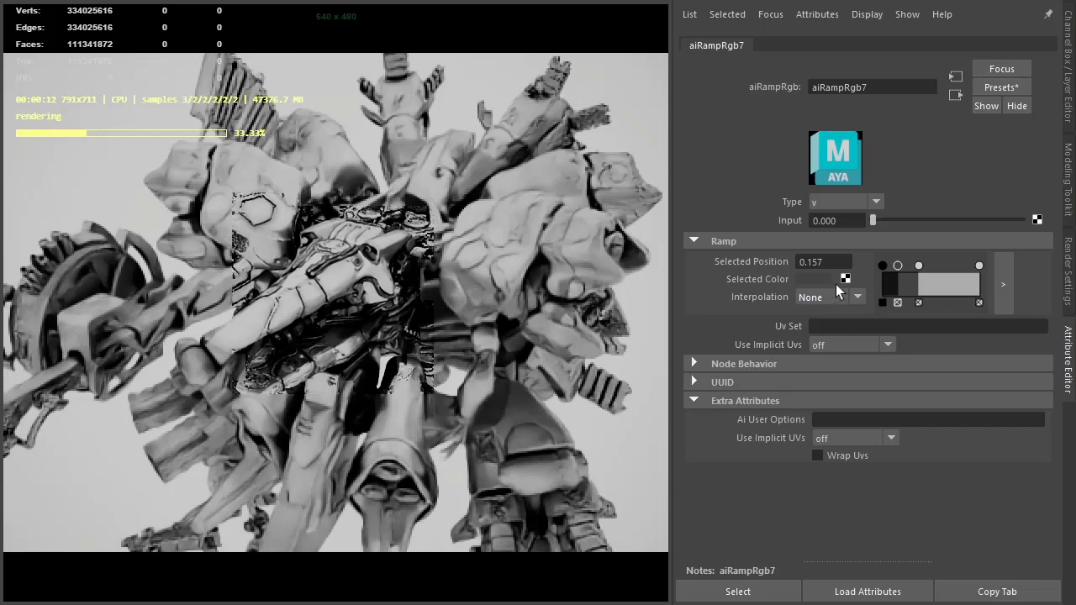
Position the light grey key near 0.8 and the mid-grey key at about 0.46, recolouring the light key
left_click(919, 266)
type("0.6")
key("Return")
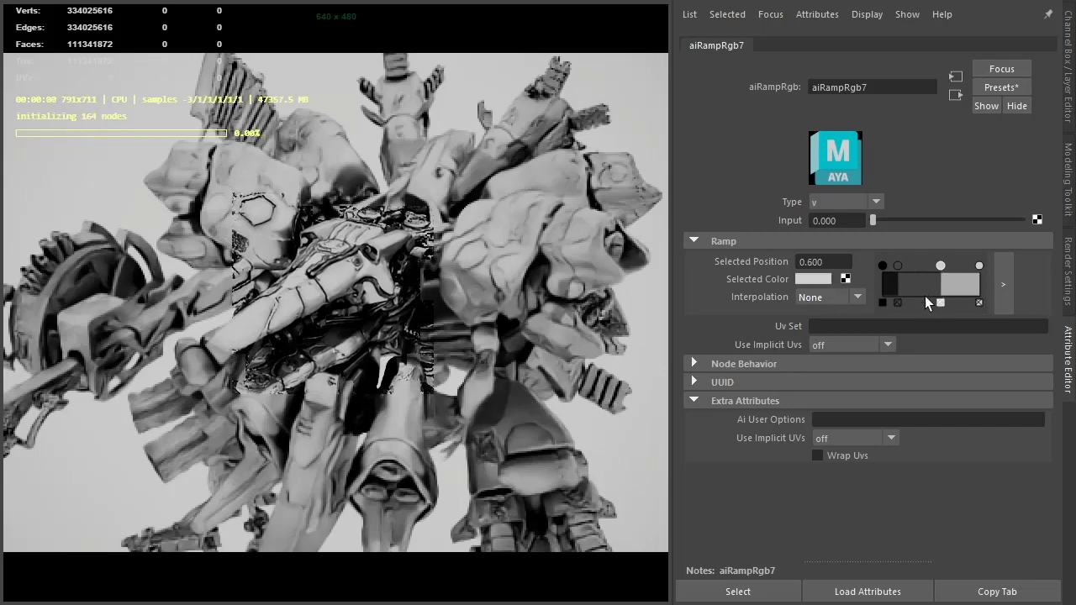
left_click_drag(941, 267, 965, 268)
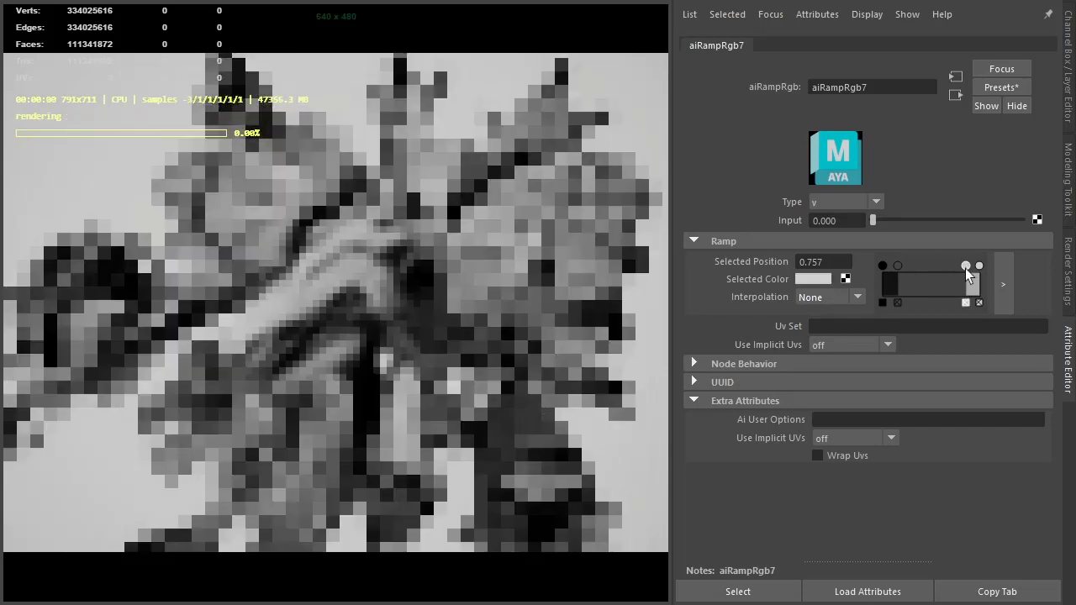
left_click(845, 279)
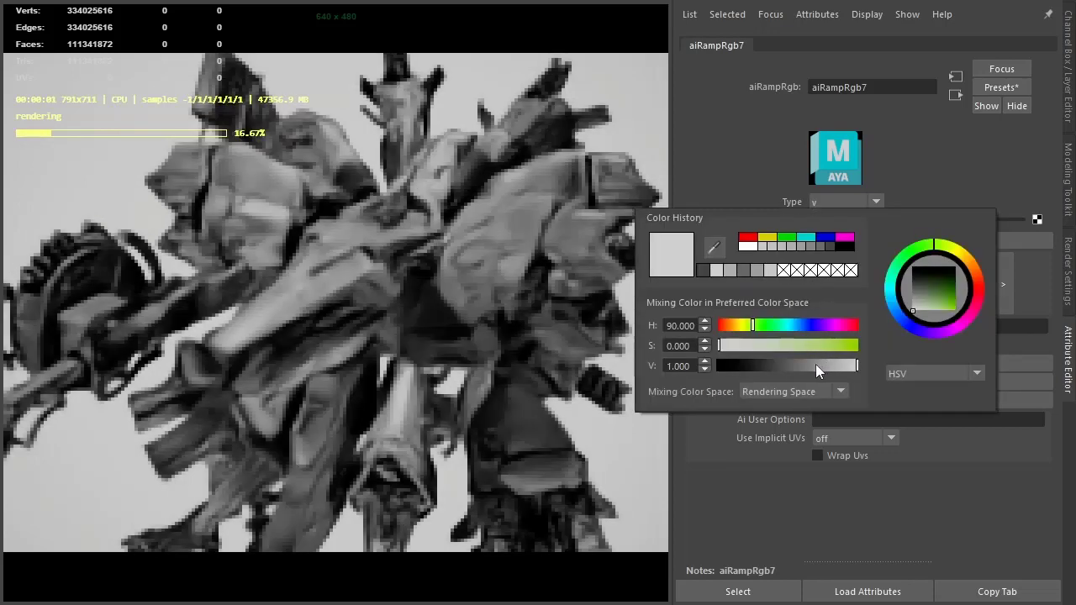
left_click(897, 269)
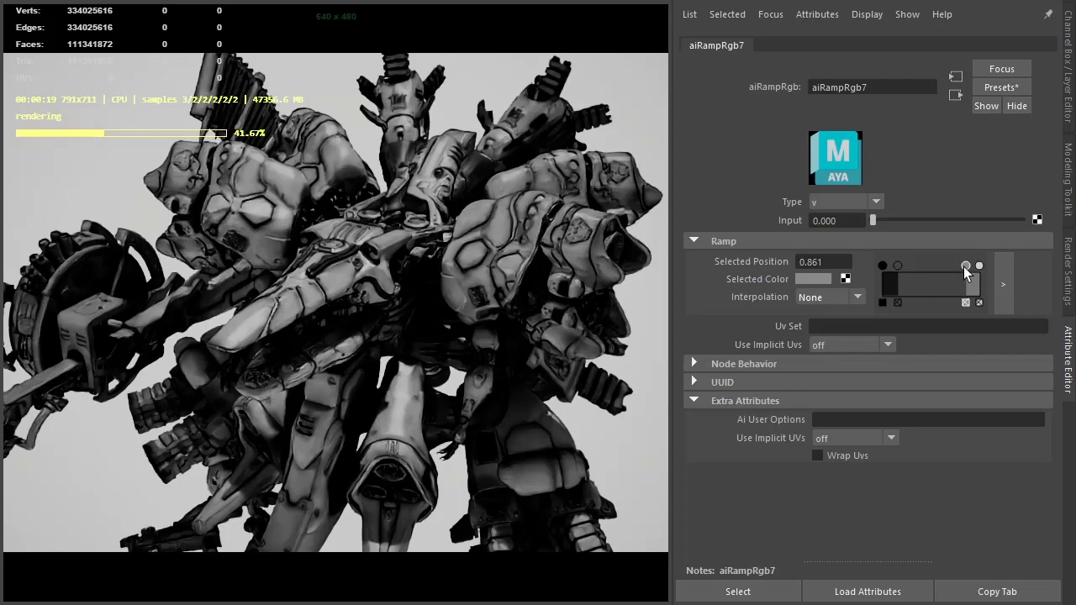
mouse_move(964, 266)
left_mouse_down()
mouse_move(926, 266)
mouse_move(959, 266)
left_mouse_up()
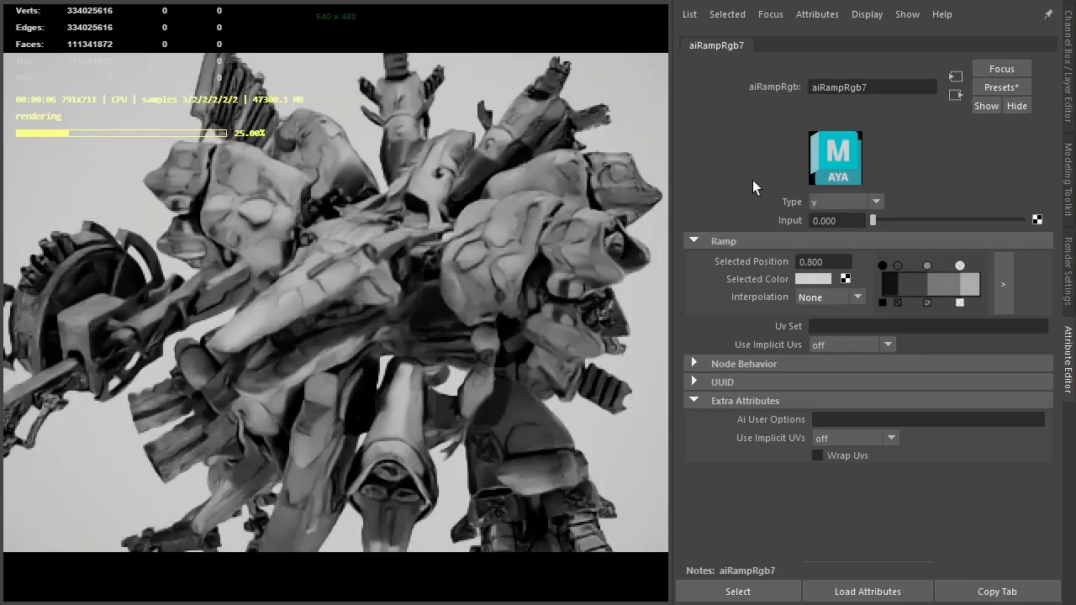